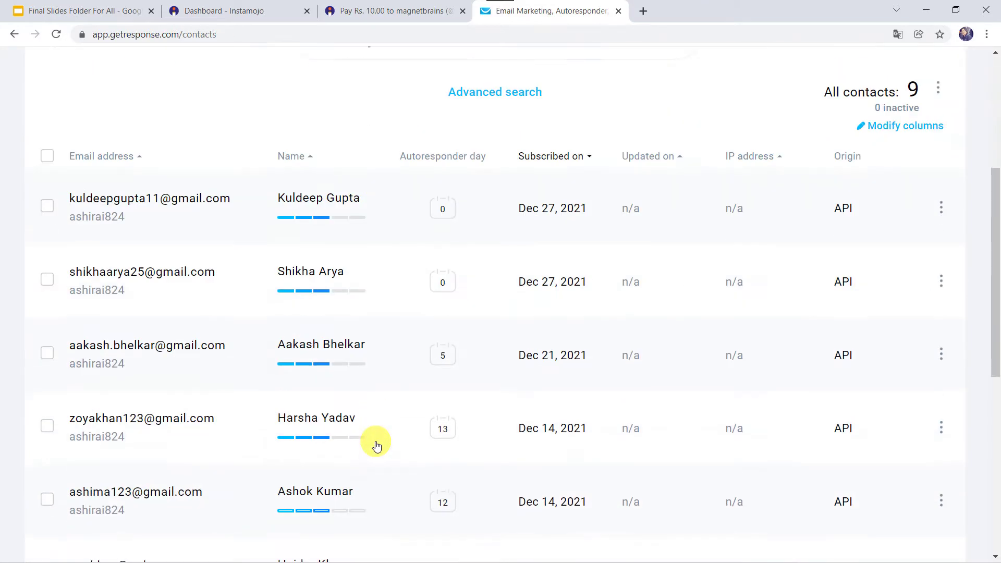
# - Confirm GetResponse shows 'All contacts: 9', then bring up the Instamojo ₹10 Management Book Purchase form
pyautogui.scroll(7, 376, 446)
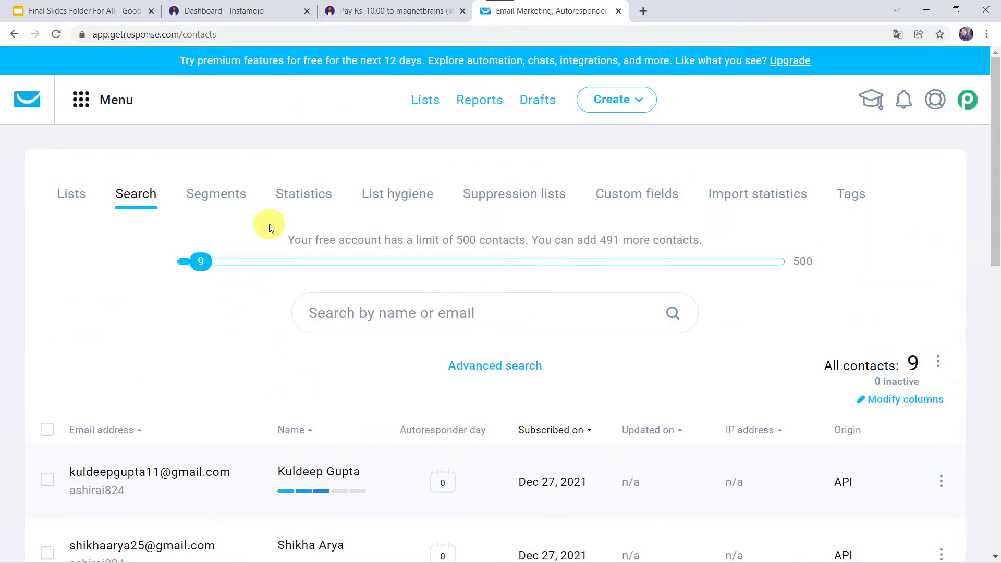
pyautogui.click(380, 10)
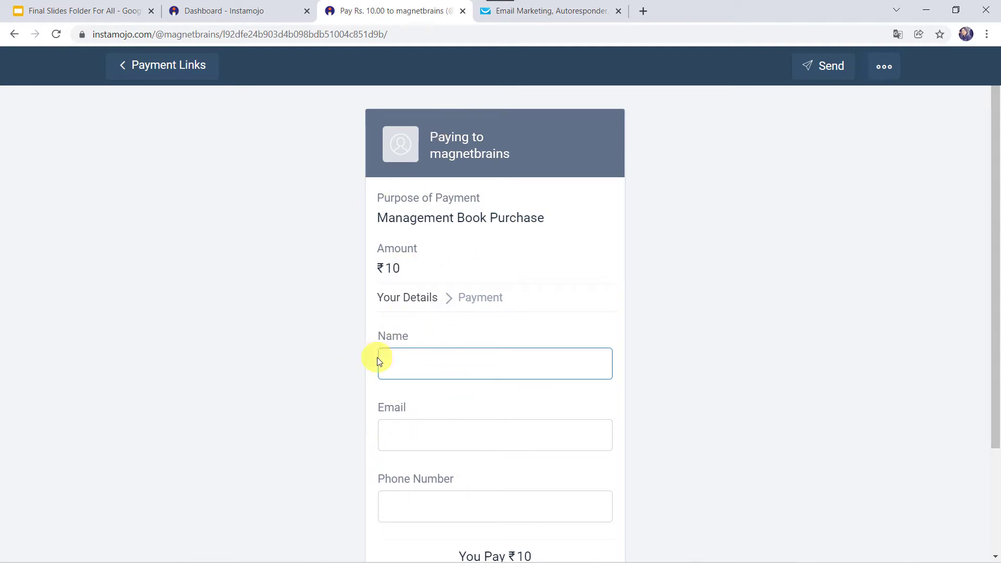
pyautogui.click(574, 11)
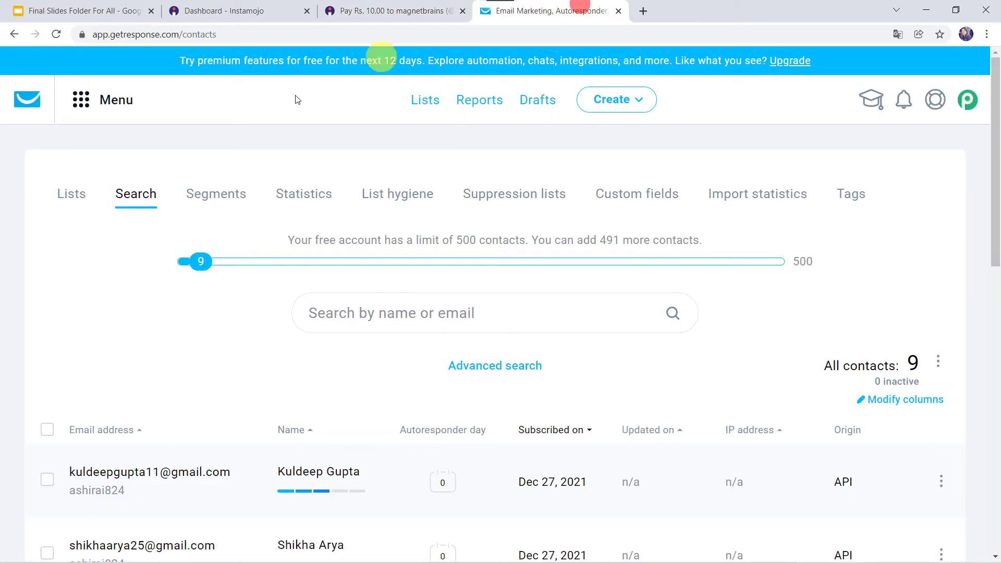
pyautogui.scroll(-5, 237, 358)
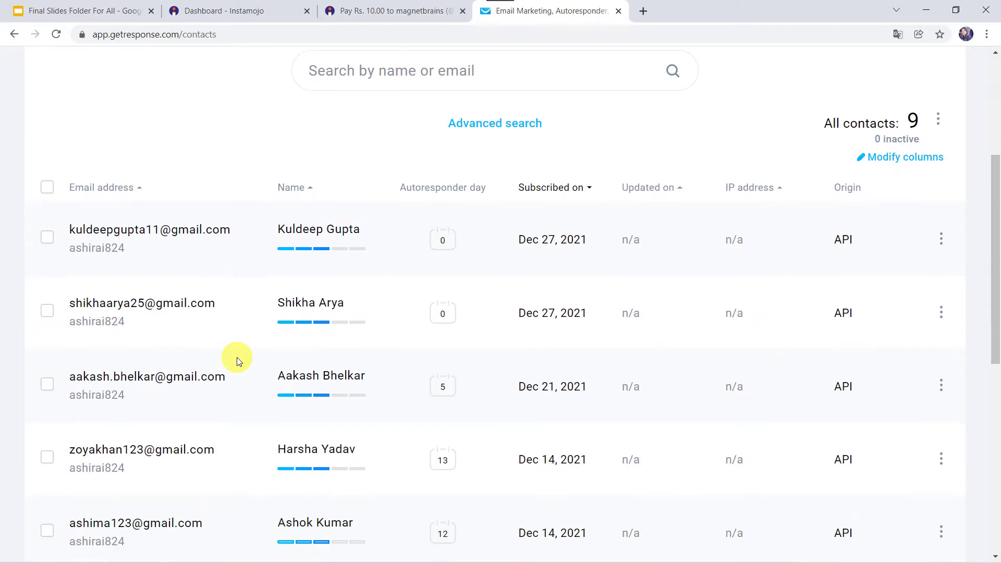
pyautogui.scroll(5, 237, 357)
pyautogui.click(383, 8)
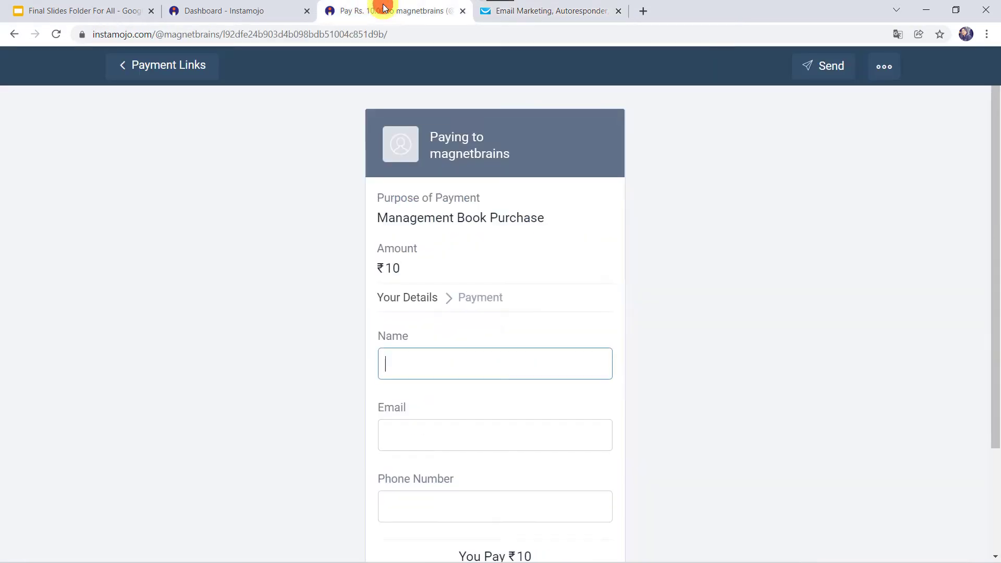
# - Fill in the buyer's full name, e-mail address and phone number on the Instamojo form
pyautogui.scroll(-3, 354, 361)
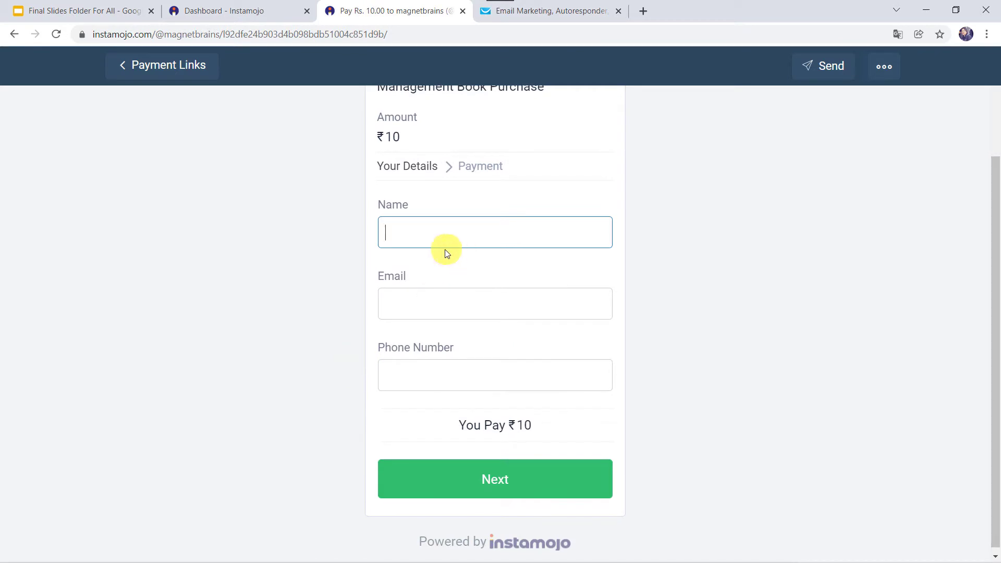
pyautogui.click(448, 233)
pyautogui.press('Tab')
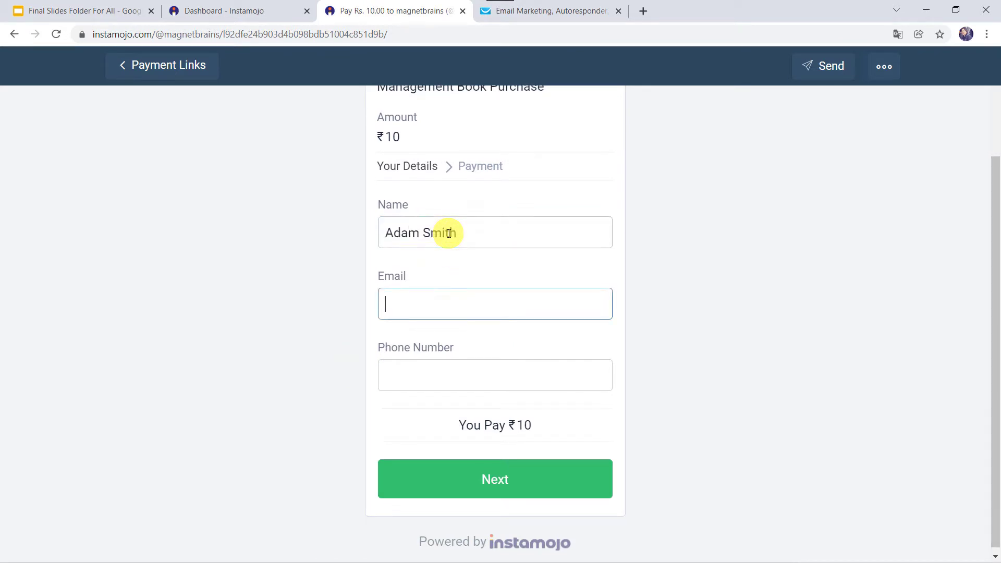
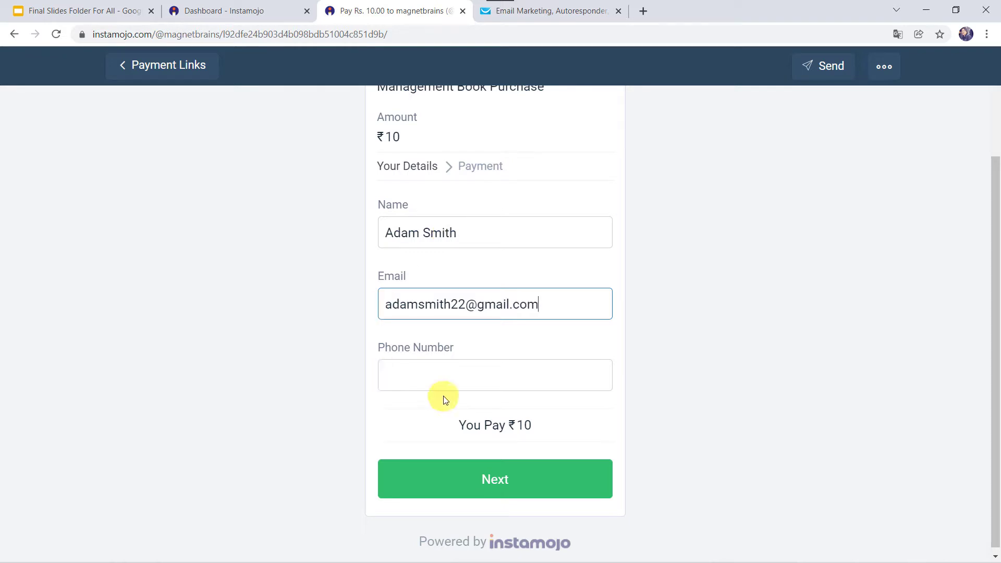
pyautogui.click(444, 398)
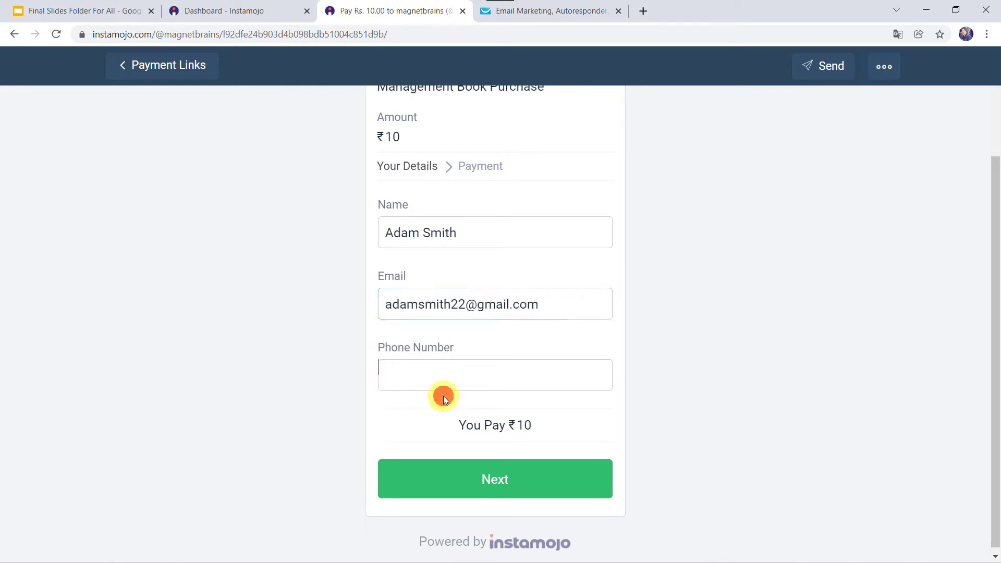
pyautogui.click(459, 373)
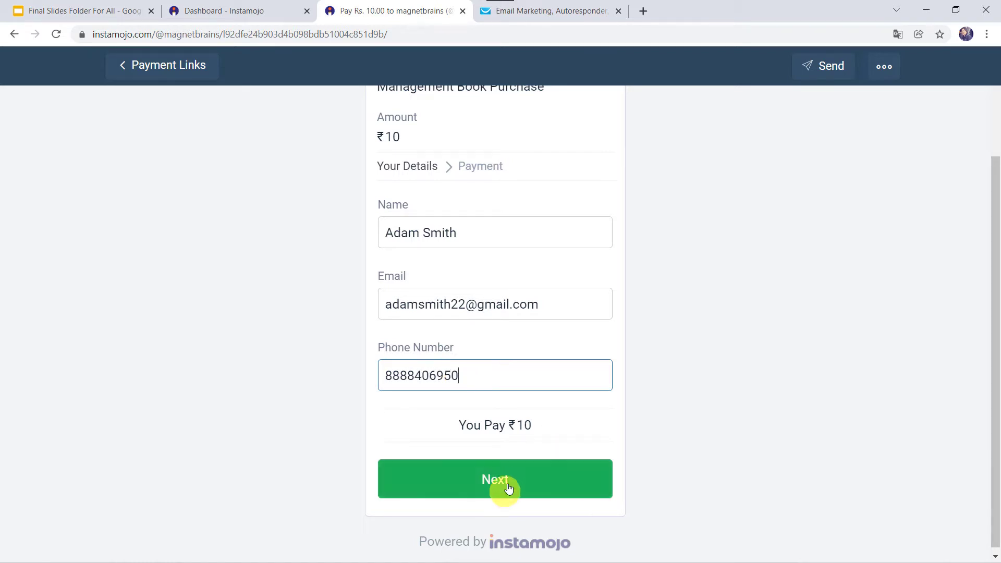
# - Submit the ₹10 test payment until Payment Successful shows, then return to GetResponse contacts
pyautogui.click(511, 479)
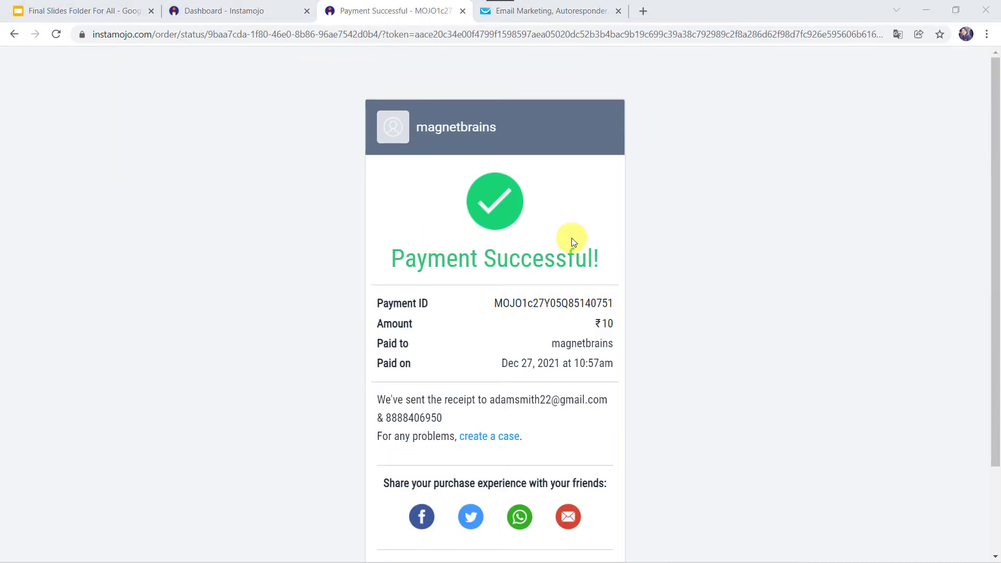
pyautogui.scroll(-2, 572, 238)
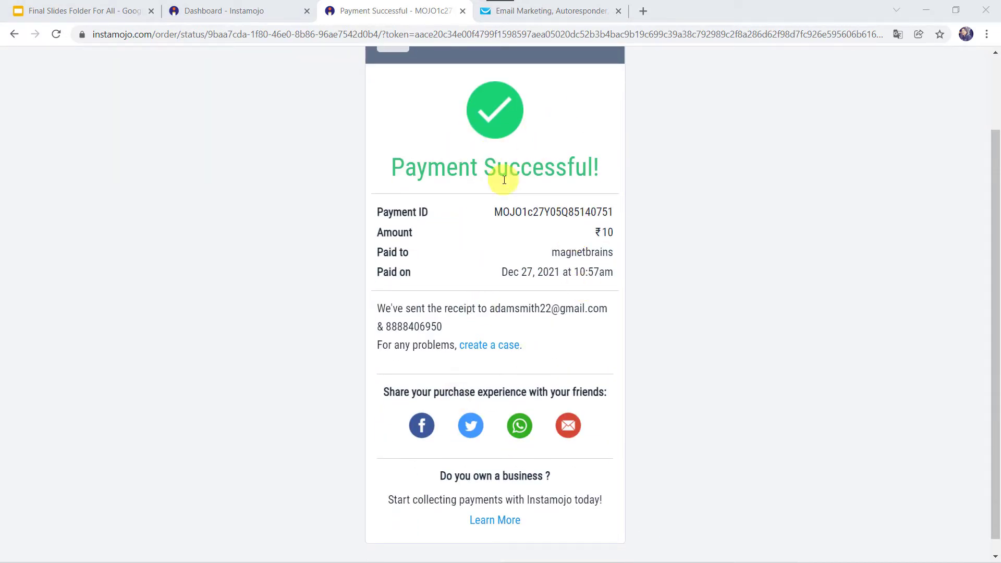
pyautogui.click(578, 8)
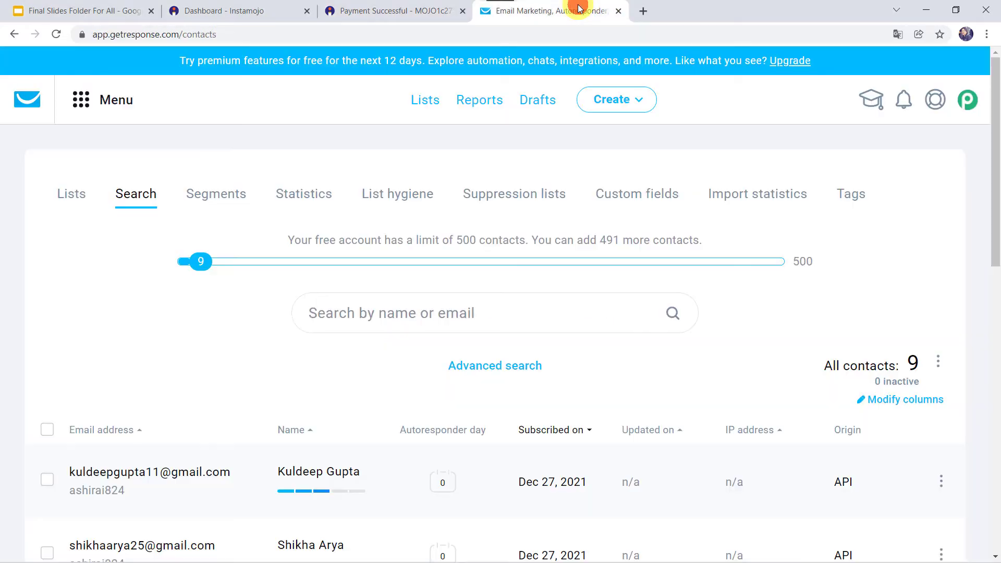
# - Reload the GetResponse contacts list to show 10 contacts with the new buyer listed first
pyautogui.click(57, 35)
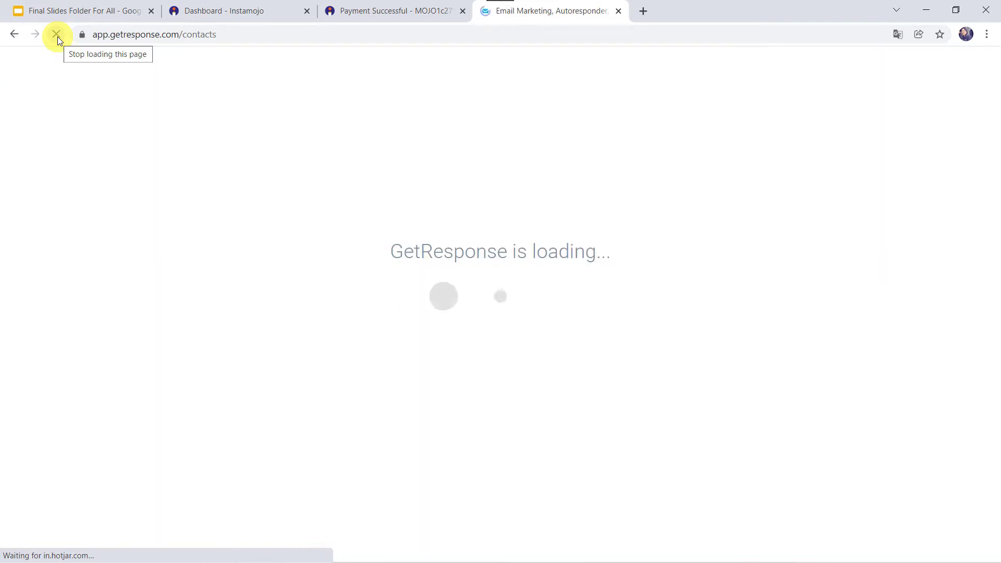
pyautogui.scroll(-3, 320, 264)
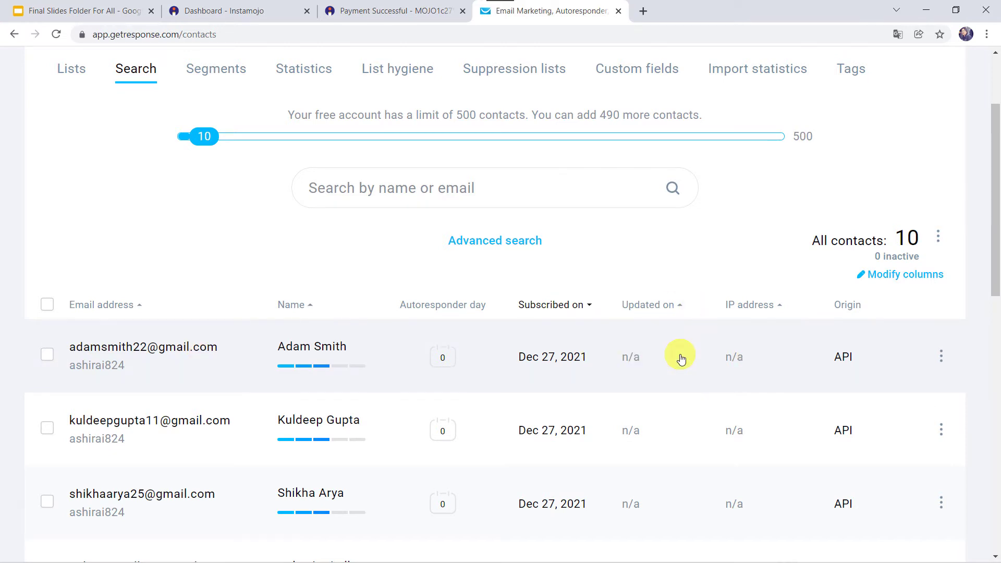
pyautogui.click(411, 7)
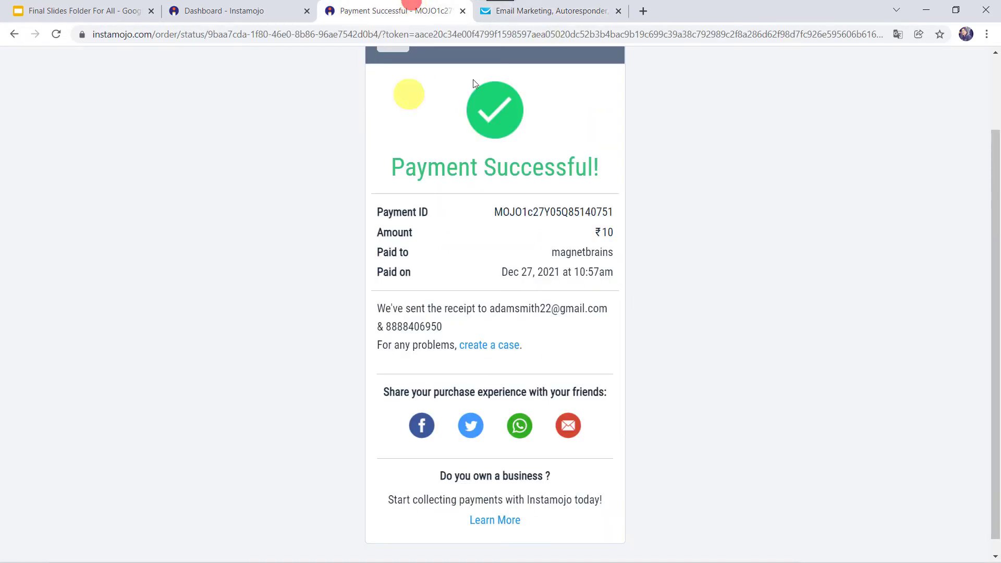
pyautogui.scroll(2, 496, 299)
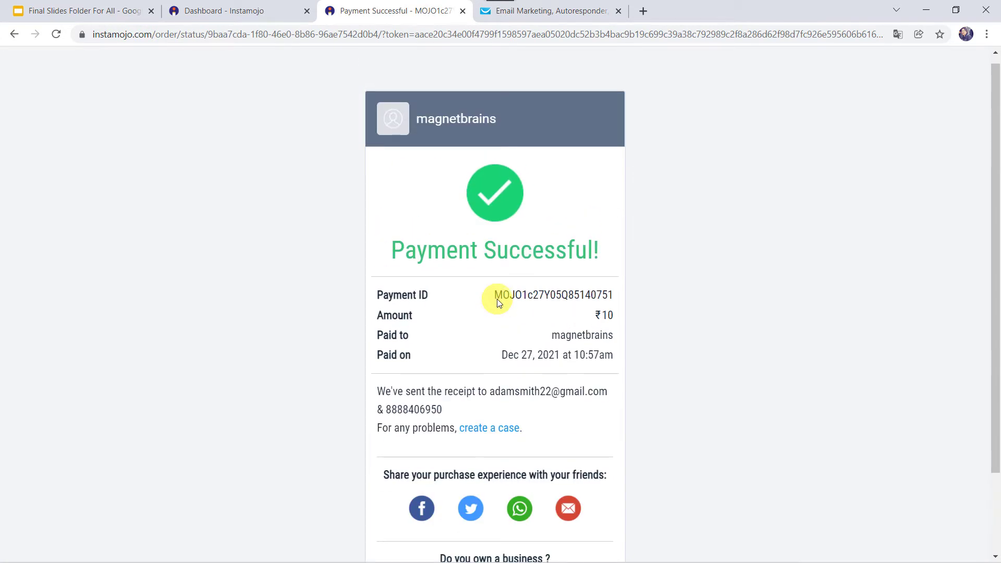
pyautogui.click(574, 10)
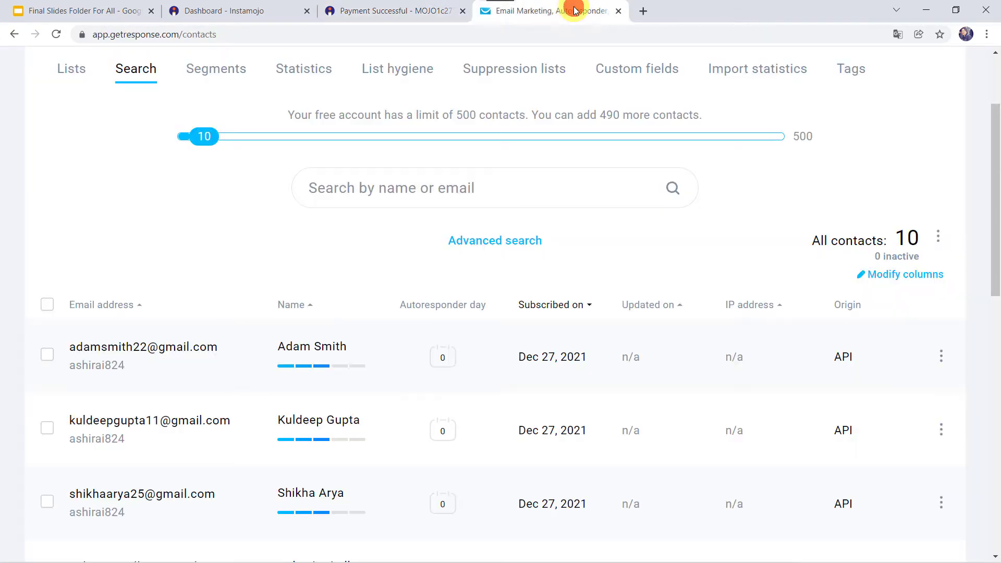
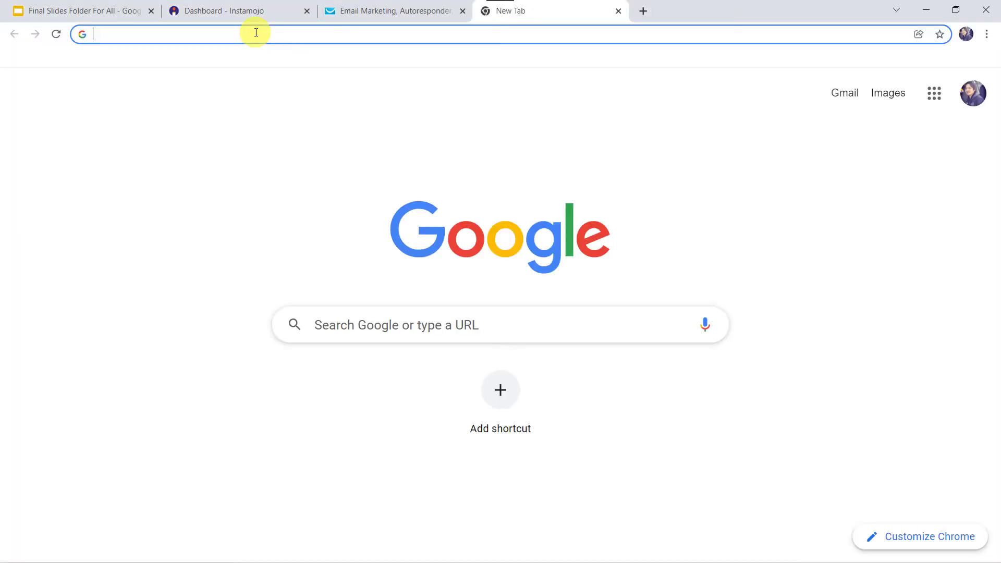
# - Go to pabbly.com, open the Pabbly Connect product page and sign in
pyautogui.write('pabbly')
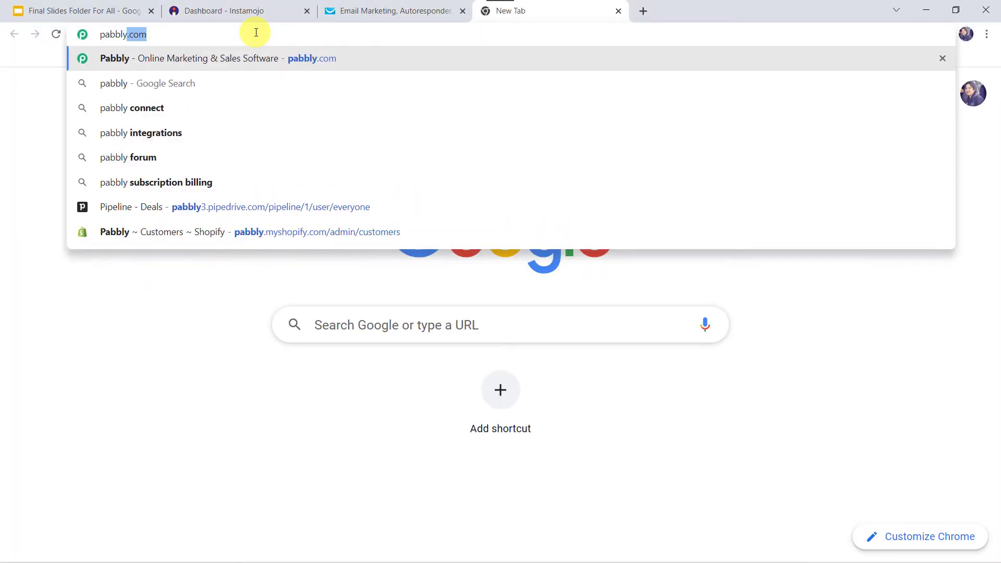
pyautogui.press('Return')
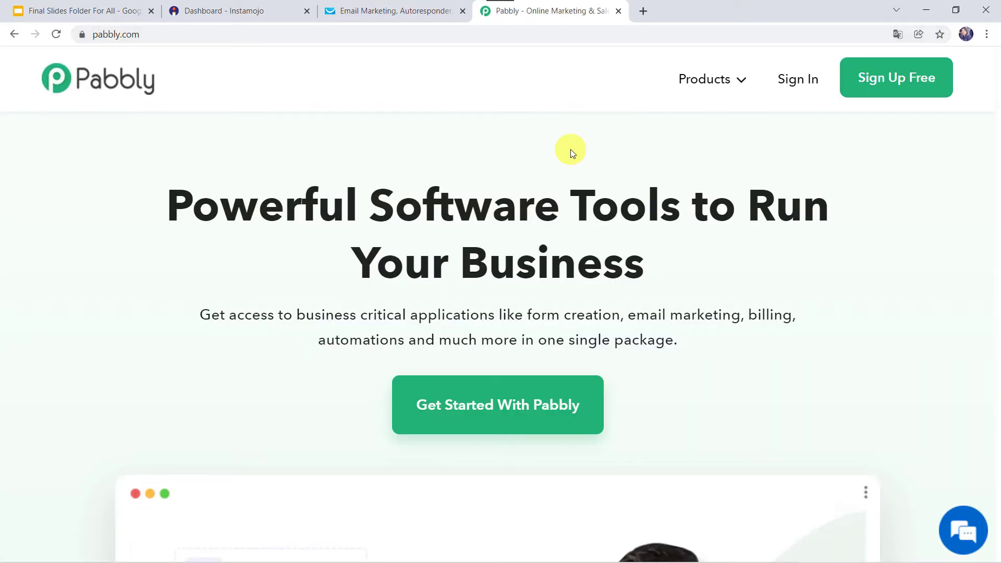
pyautogui.moveTo(701, 81)
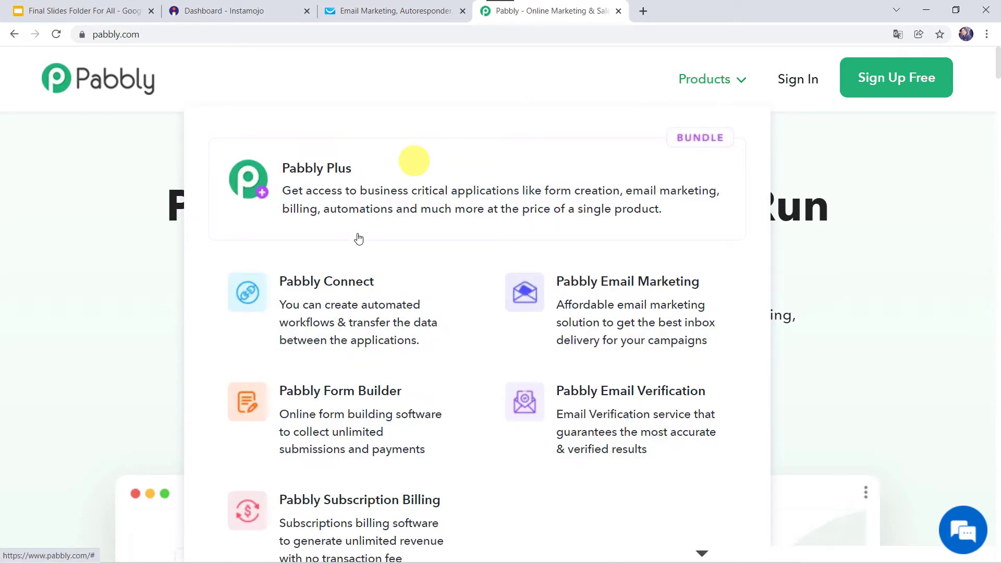
pyautogui.click(320, 307)
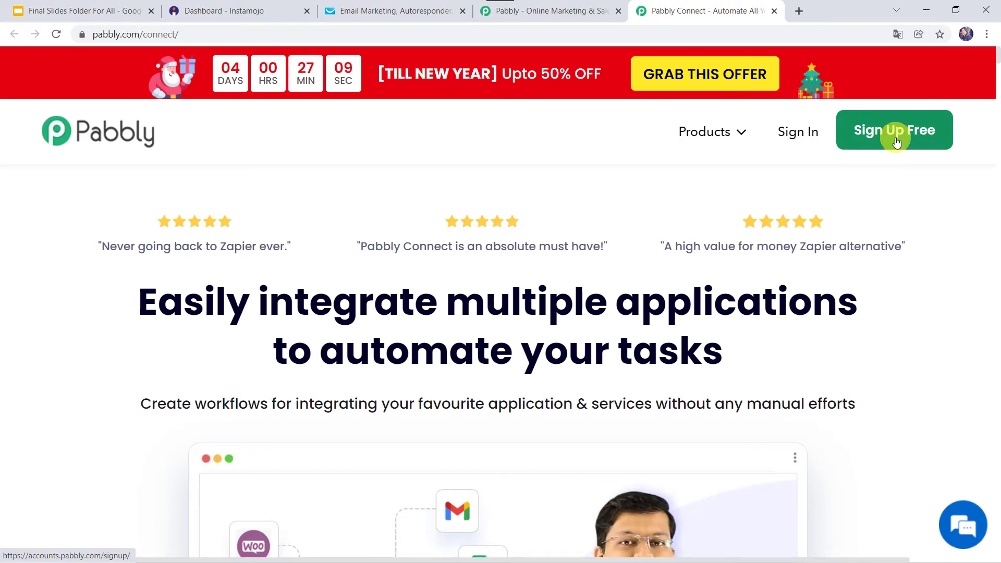
pyautogui.click(800, 137)
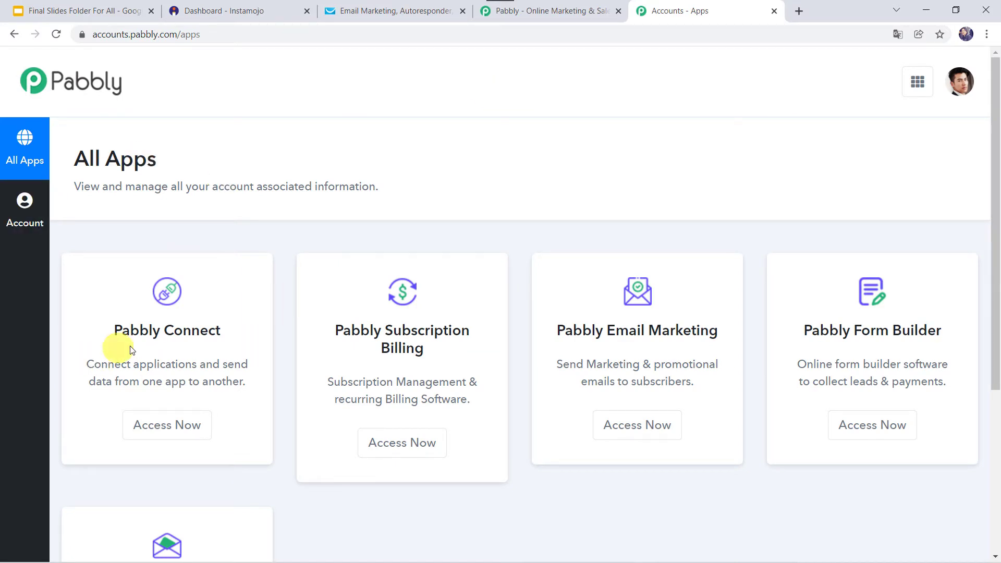
# - Open Pabbly Connect and create a workflow named 'Instamojo and GetResponse Integration'
pyautogui.click(161, 426)
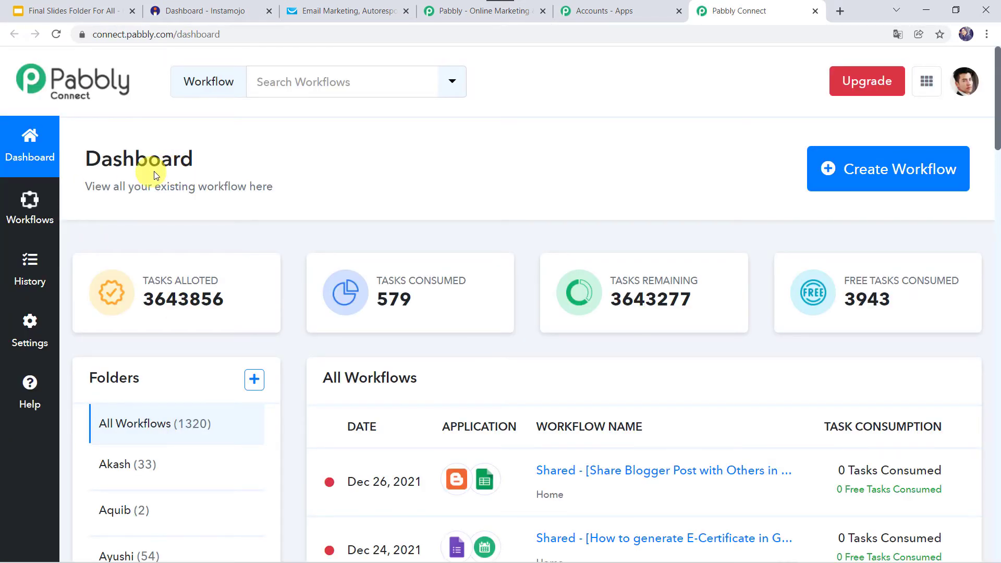
pyautogui.scroll(-6, 380, 461)
pyautogui.scroll(6, 380, 462)
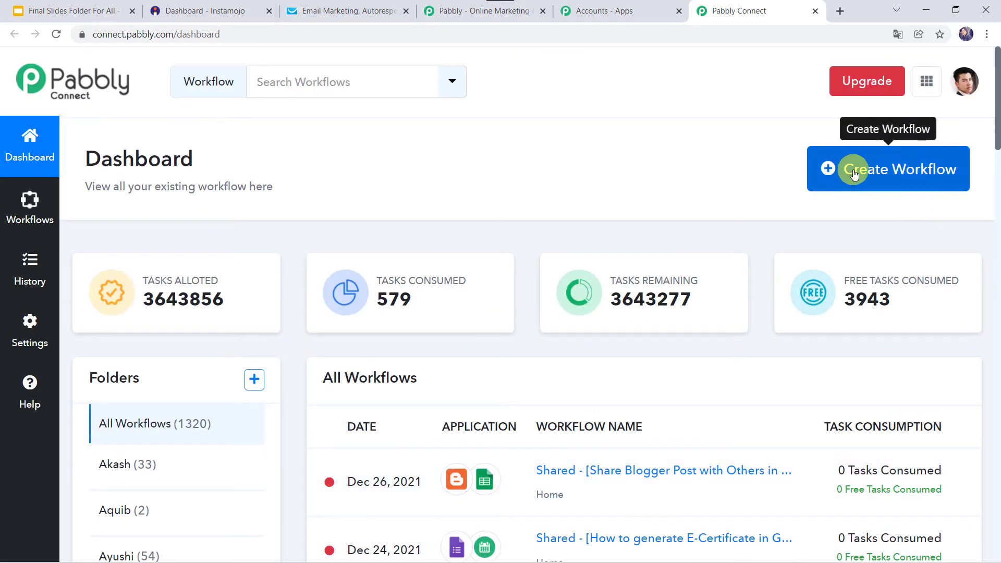
pyautogui.click(853, 174)
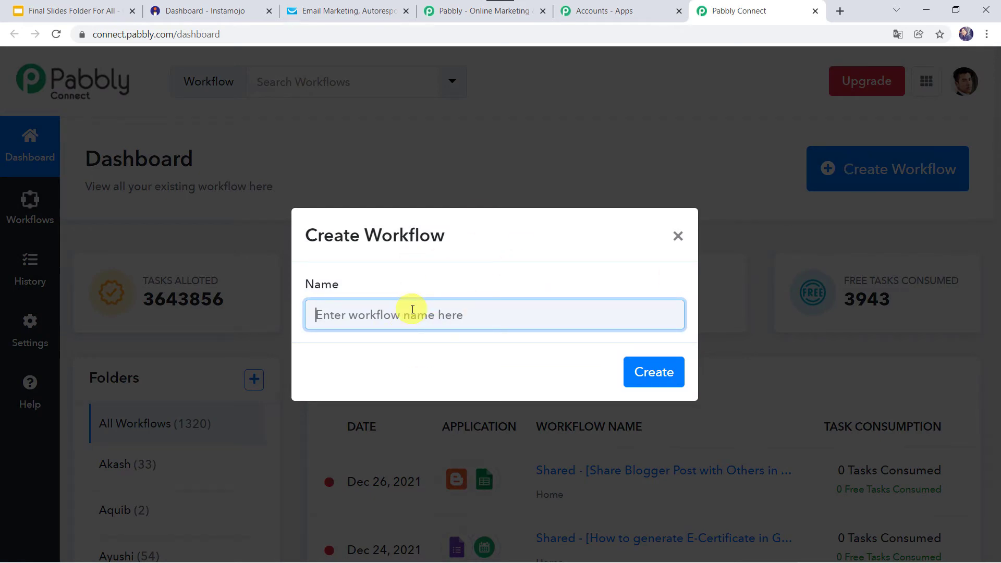
pyautogui.write('I')
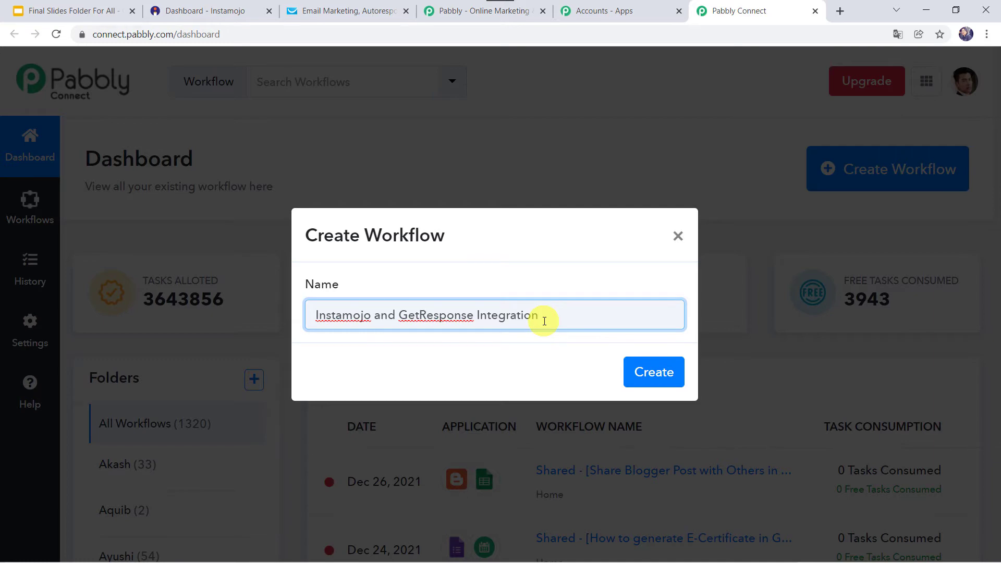
pyautogui.click(662, 372)
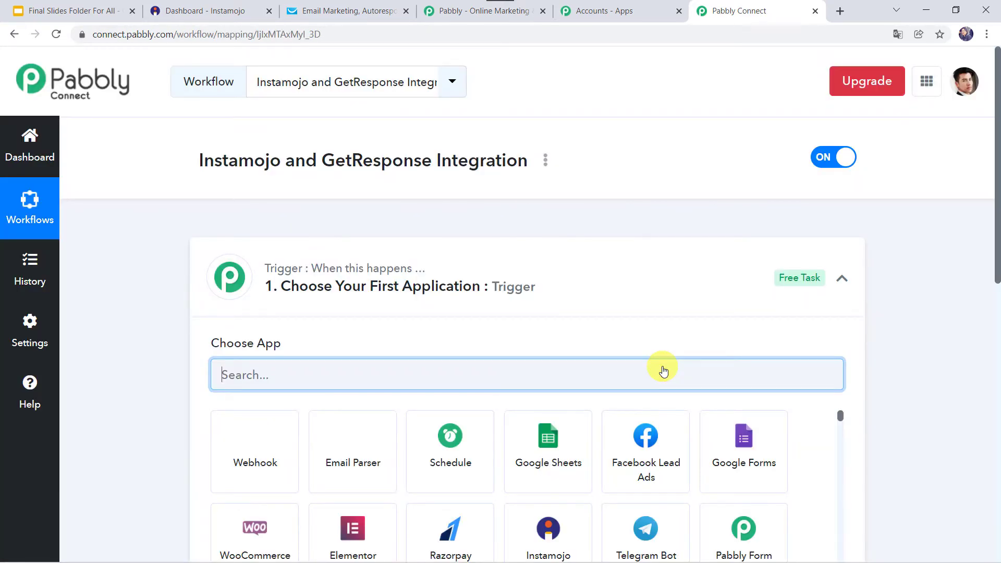
# - Search 'Inst' in the trigger step and choose Instamojo as the trigger app
pyautogui.click(548, 277)
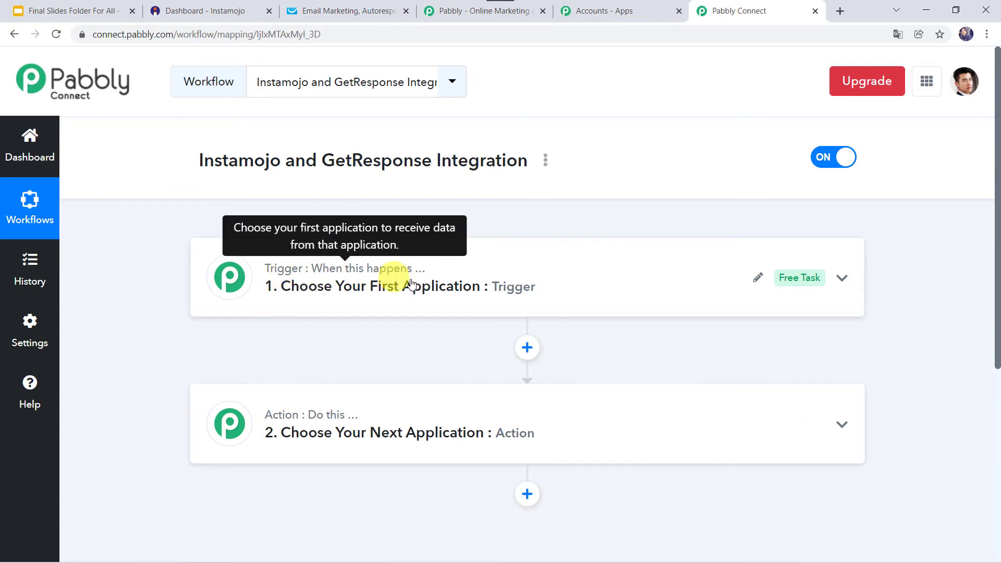
pyautogui.moveTo(266, 417)
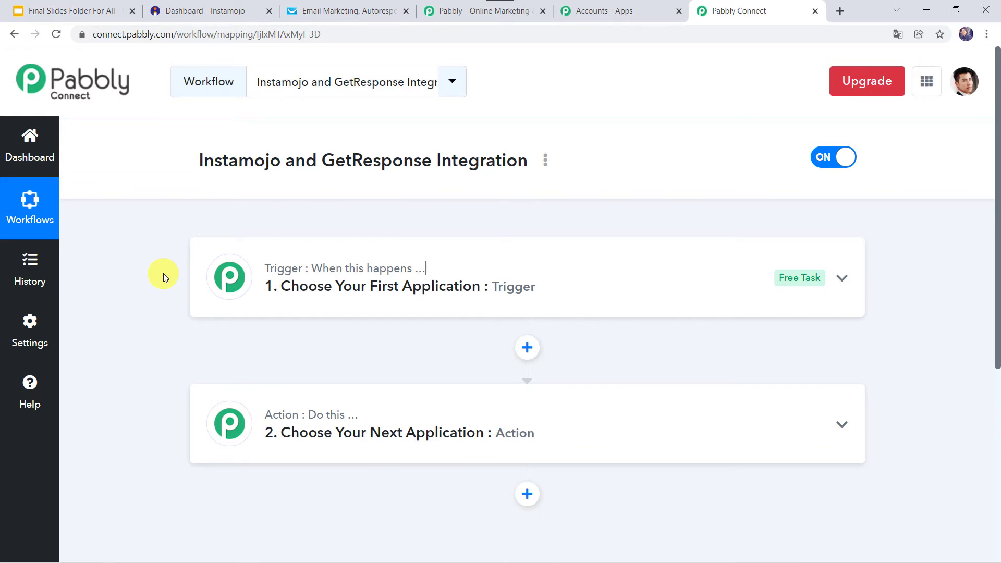
pyautogui.click(497, 283)
pyautogui.click(268, 372)
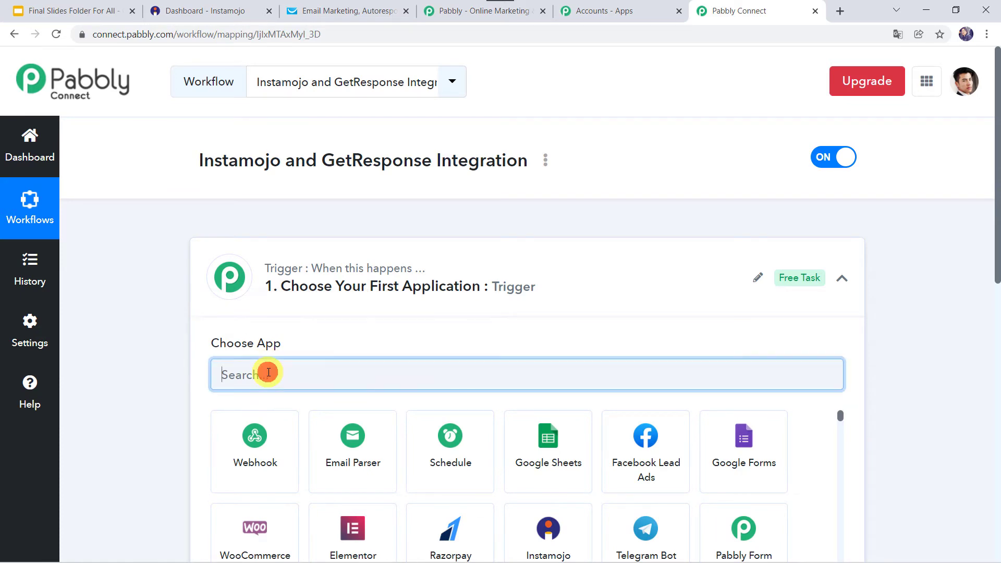
pyautogui.write('I')
pyautogui.press('BackSpace')
pyautogui.write('Inst')
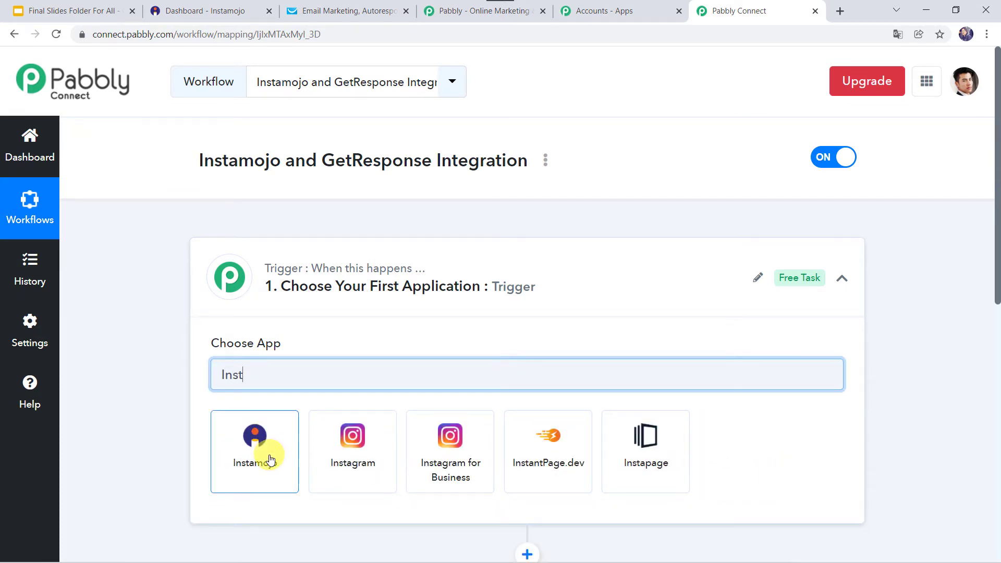
pyautogui.click(268, 455)
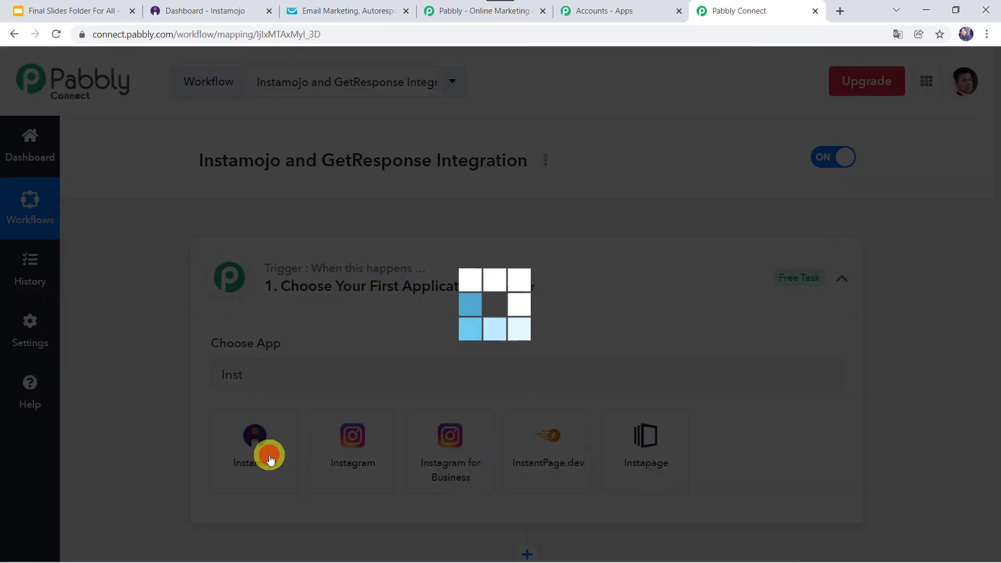
# - Set the trigger event to New Sale and locate the generated Webhook URL
pyautogui.scroll(-3, 167, 398)
pyautogui.click(247, 284)
pyautogui.click(246, 365)
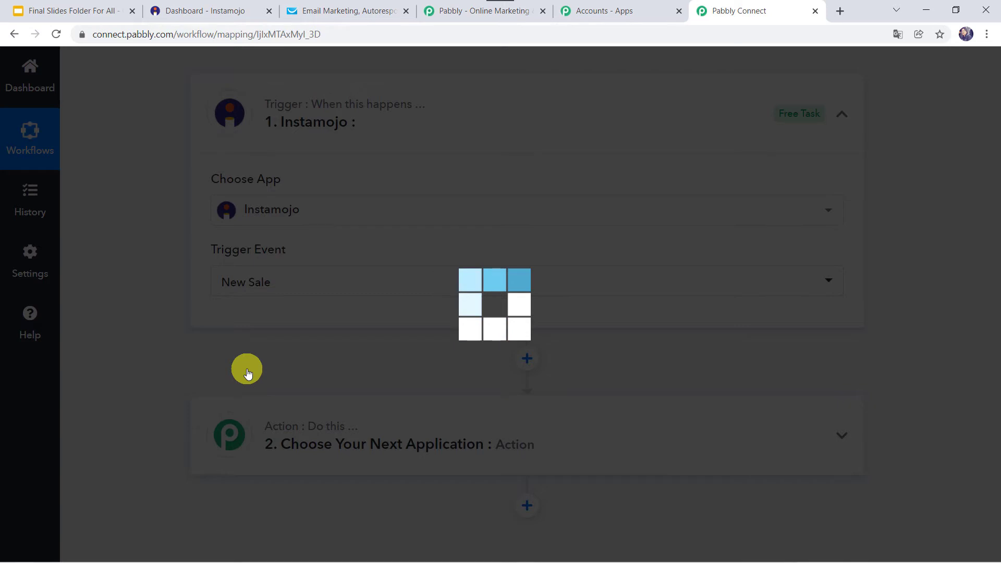
pyautogui.scroll(-4, 148, 346)
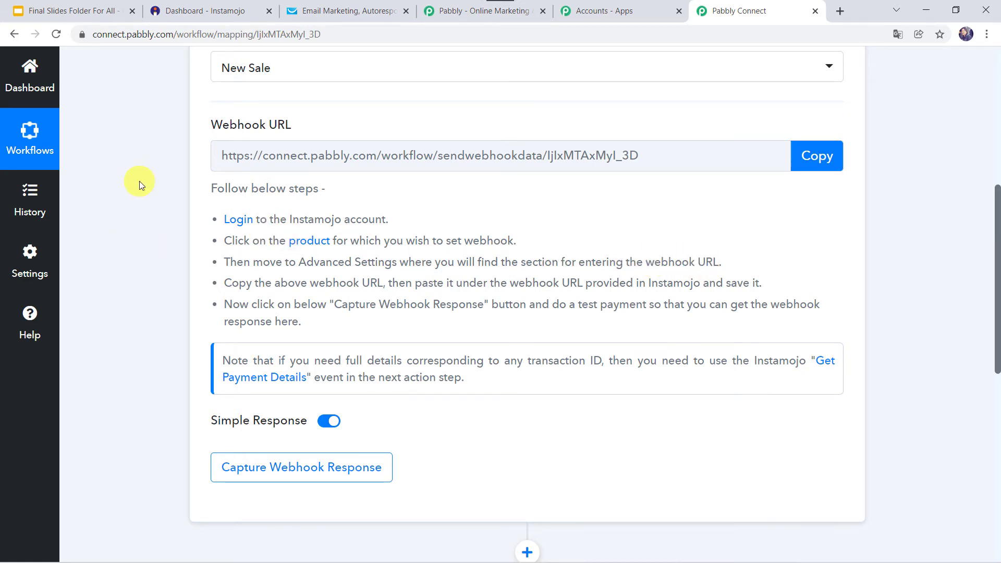
pyautogui.scroll(3, 139, 181)
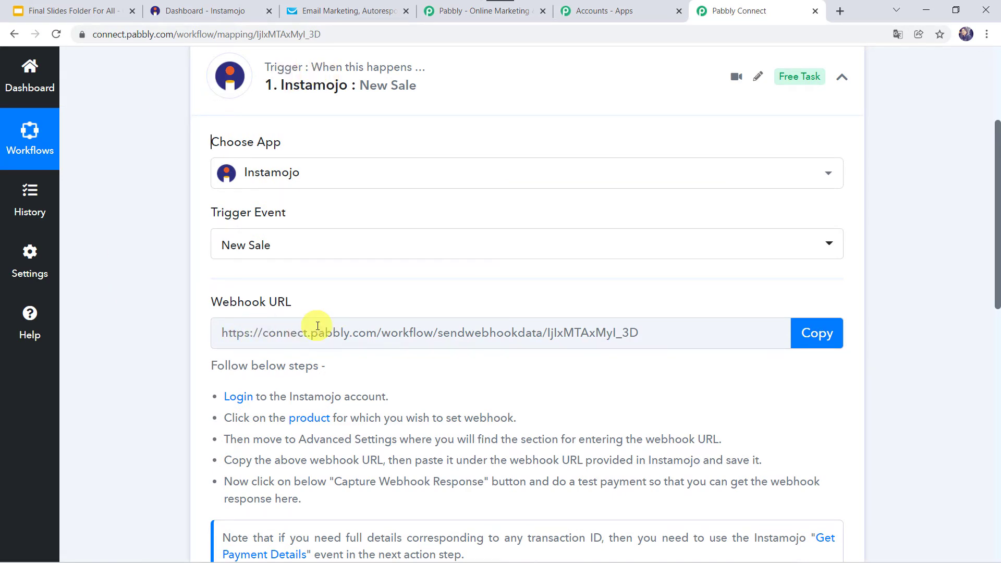
# - Start a new Instamojo Smart Link with purpose 'Management Book Purchase'
pyautogui.click(205, 10)
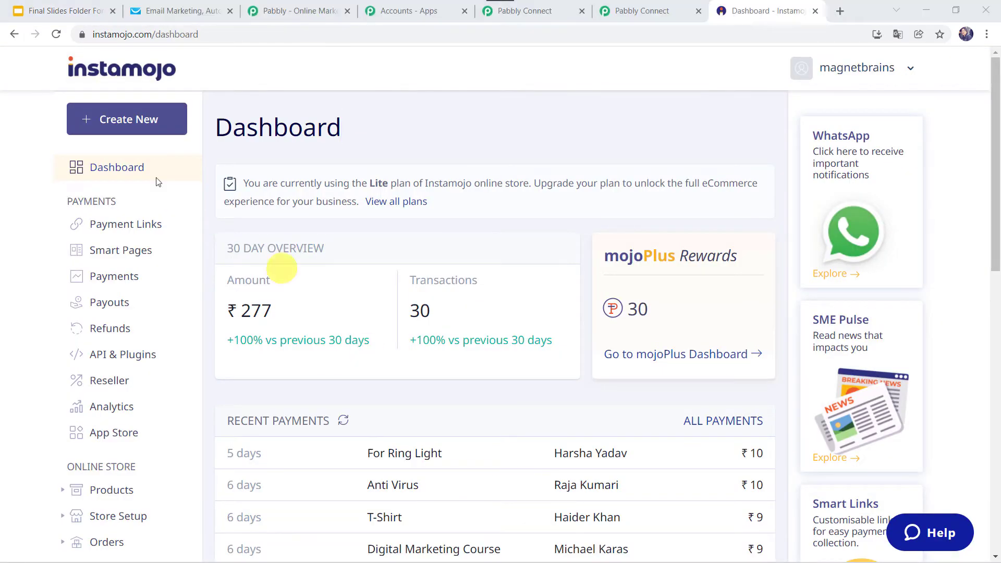
pyautogui.click(124, 130)
pyautogui.moveTo(277, 353)
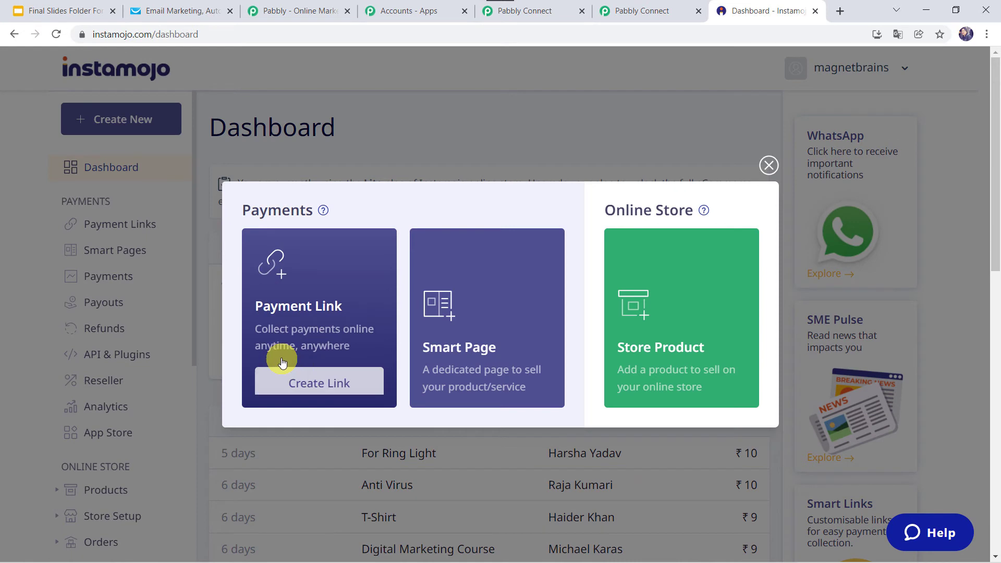
pyautogui.click(322, 384)
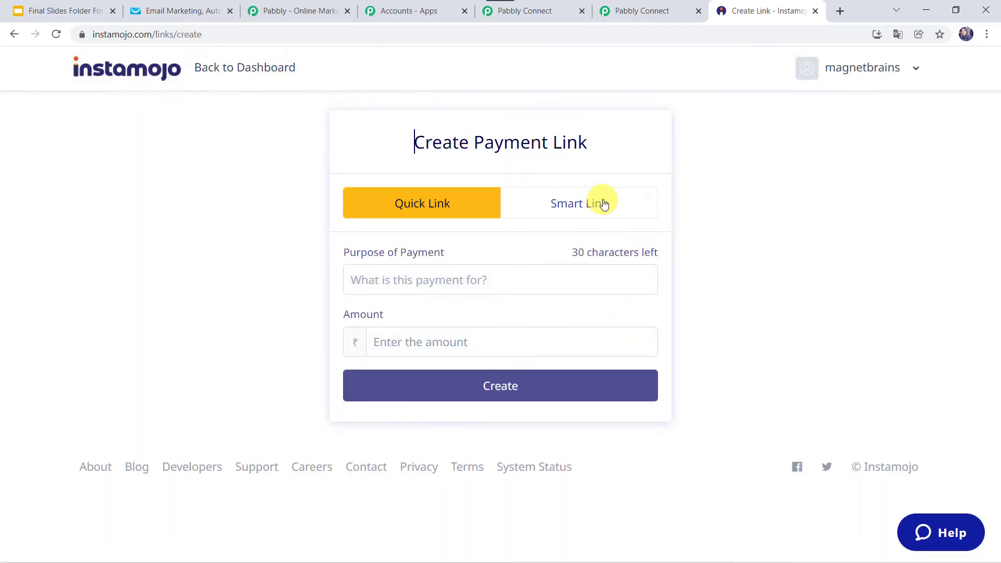
pyautogui.click(568, 209)
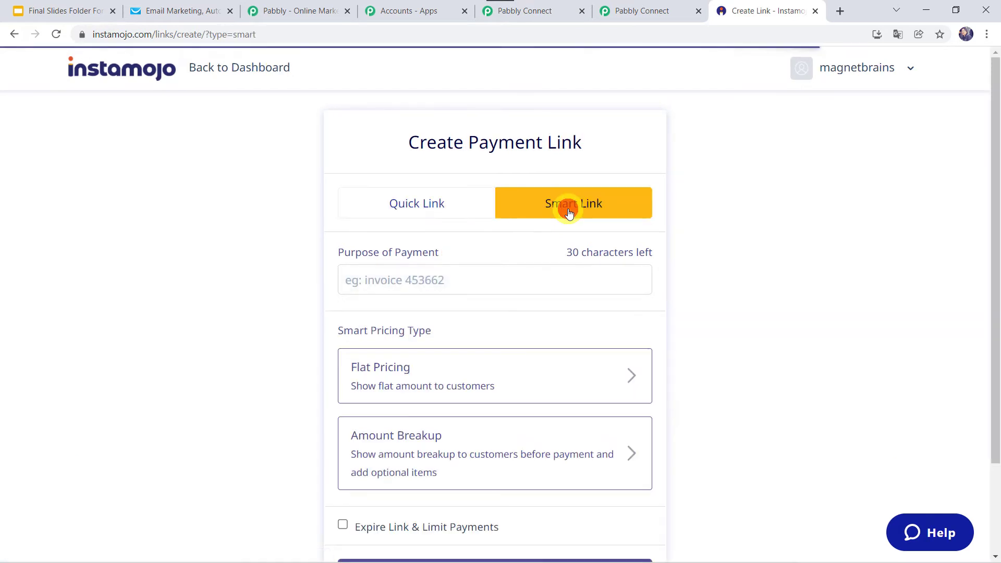
pyautogui.click(394, 281)
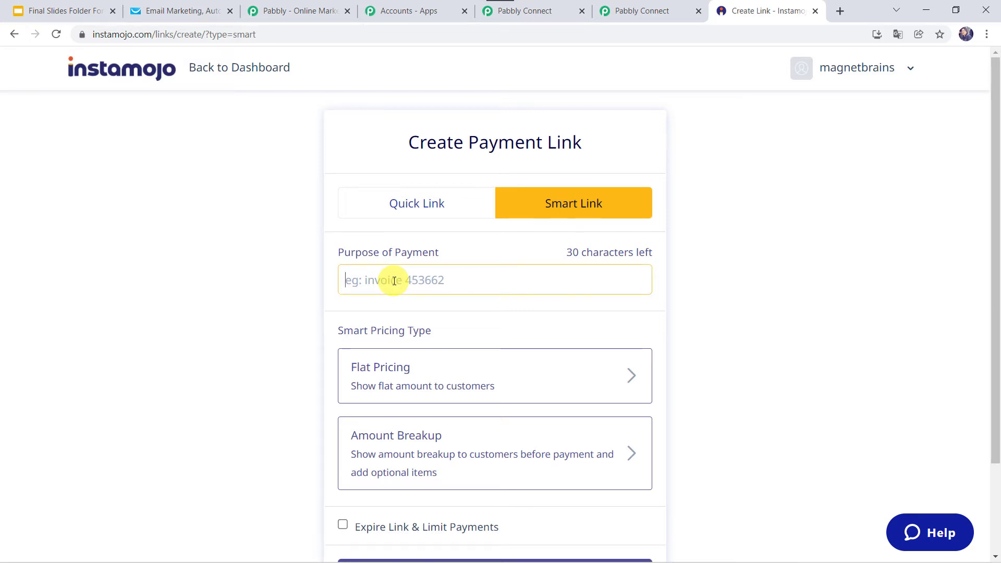
pyautogui.write('Management Boo')
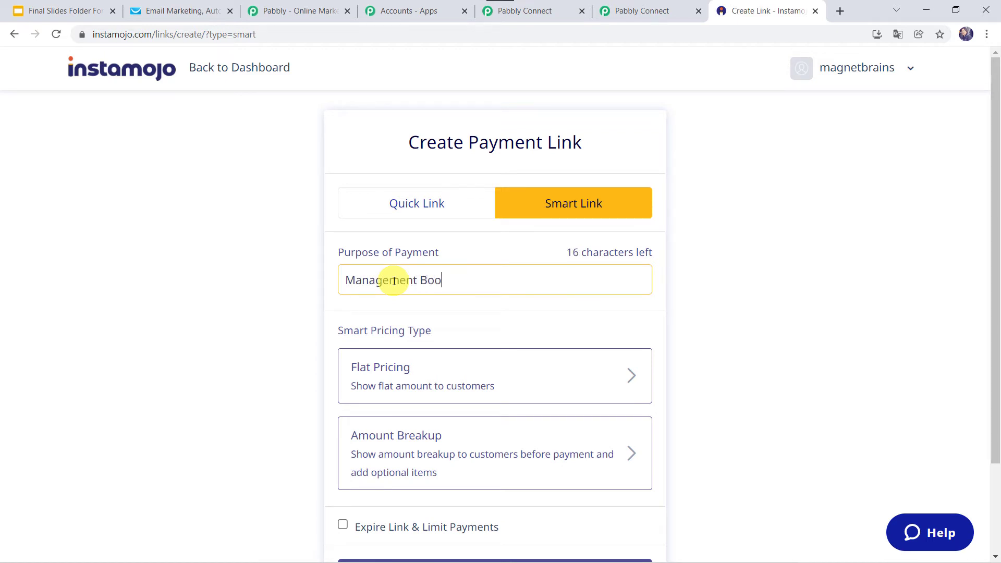
pyautogui.write('k Purchase')
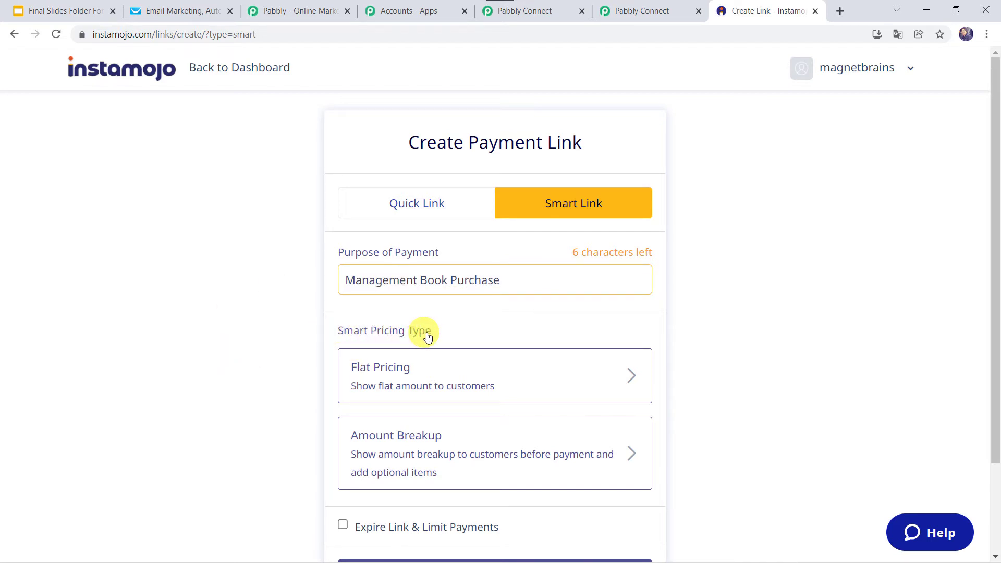
# - Give the link flat pricing of 10 and save it
pyautogui.click(405, 380)
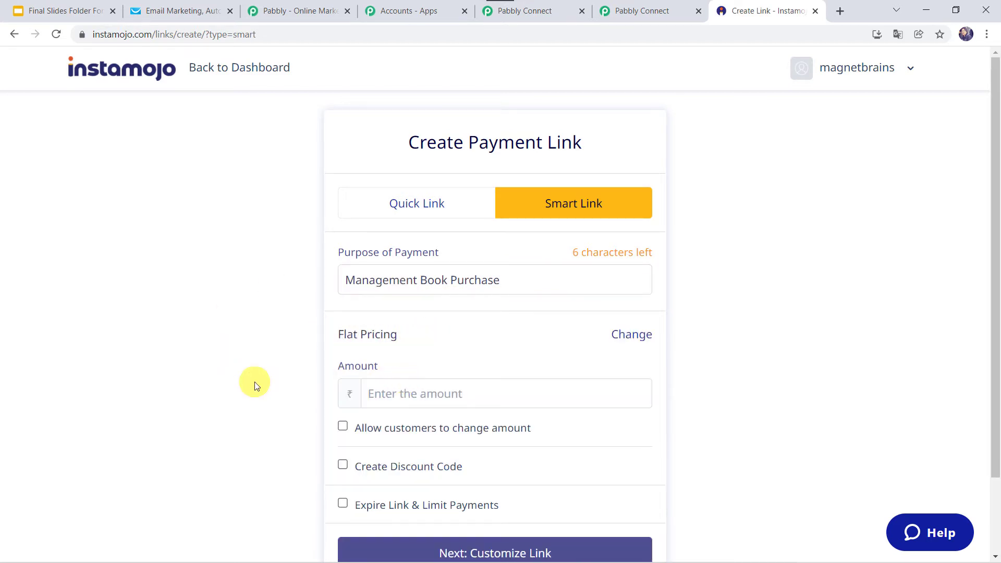
pyautogui.scroll(-2, 256, 382)
pyautogui.click(408, 317)
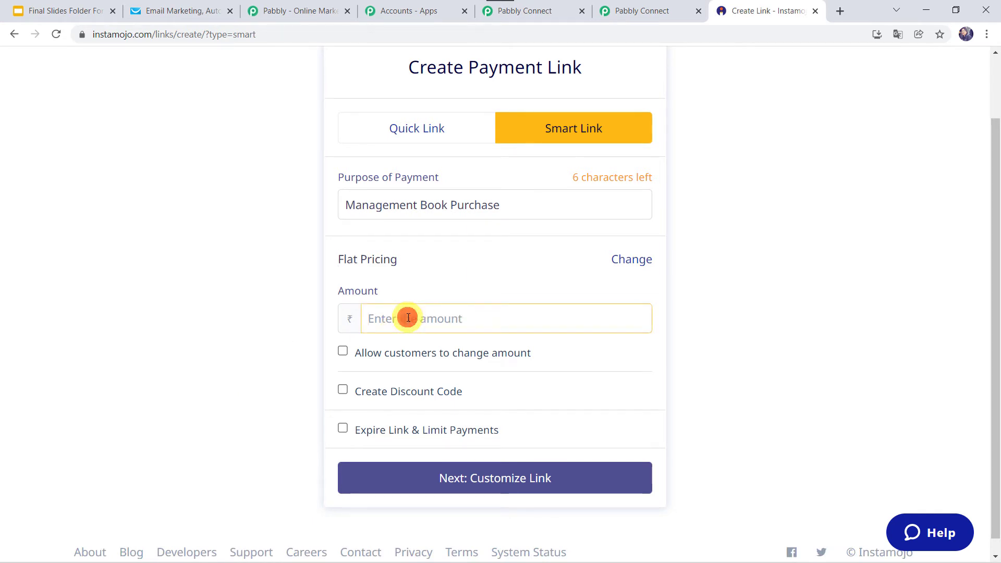
pyautogui.write('10')
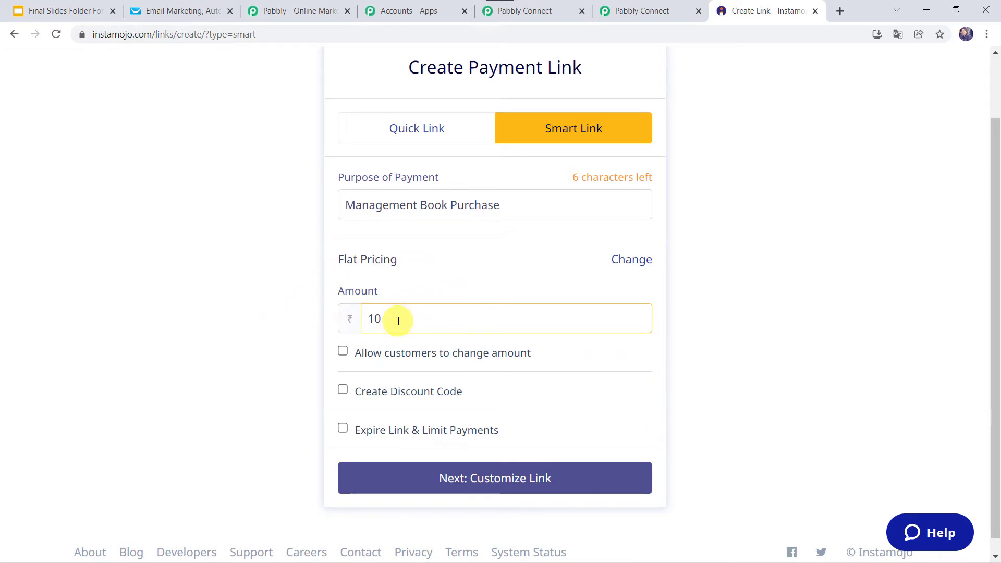
pyautogui.click(531, 480)
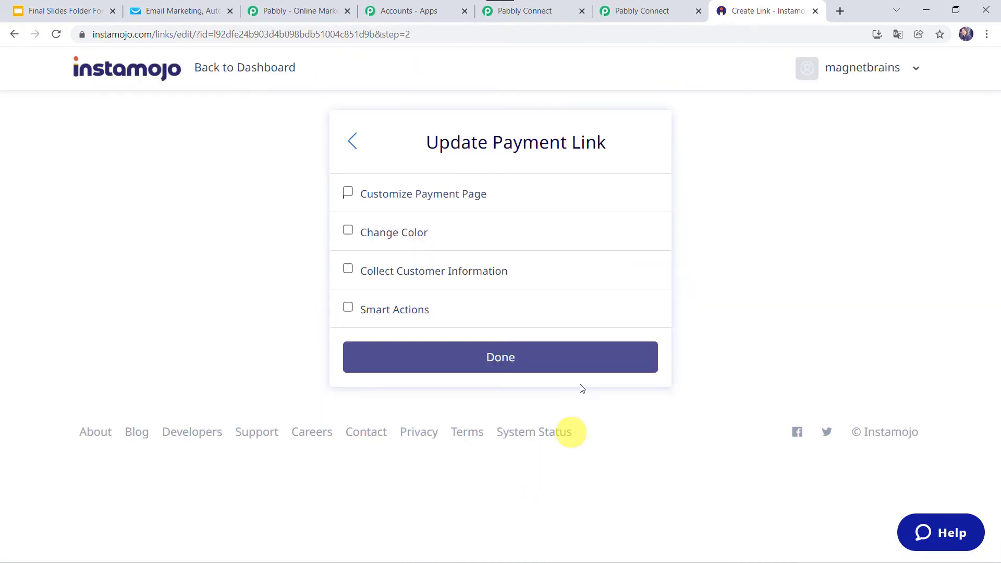
# - Enable Smart Actions and Add Webhook on the payment link
pyautogui.click(376, 310)
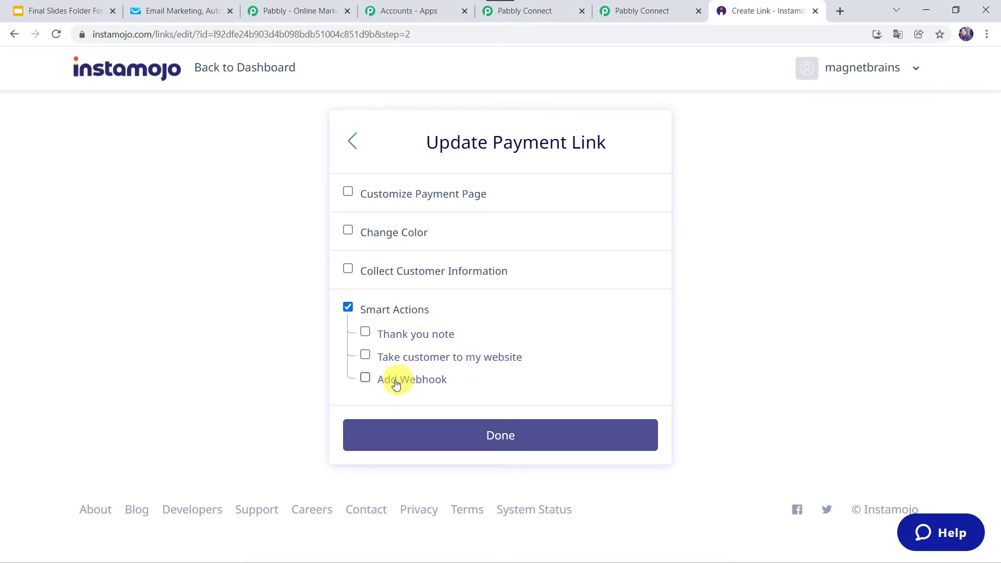
pyautogui.click(422, 380)
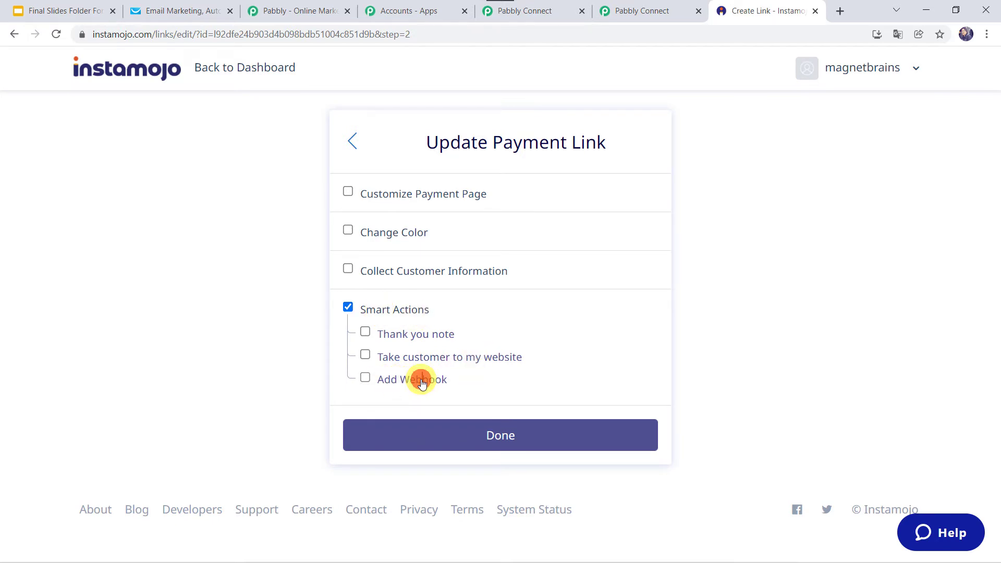
pyautogui.click(399, 445)
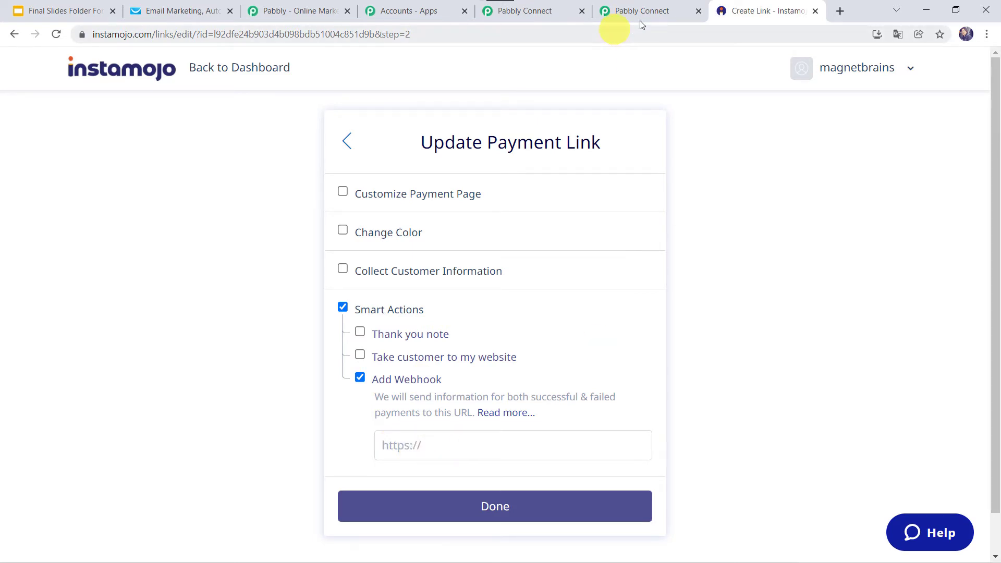
# - Copy the Pabbly webhook URL into the Instamojo link's Add Webhook field and save
pyautogui.click(654, 14)
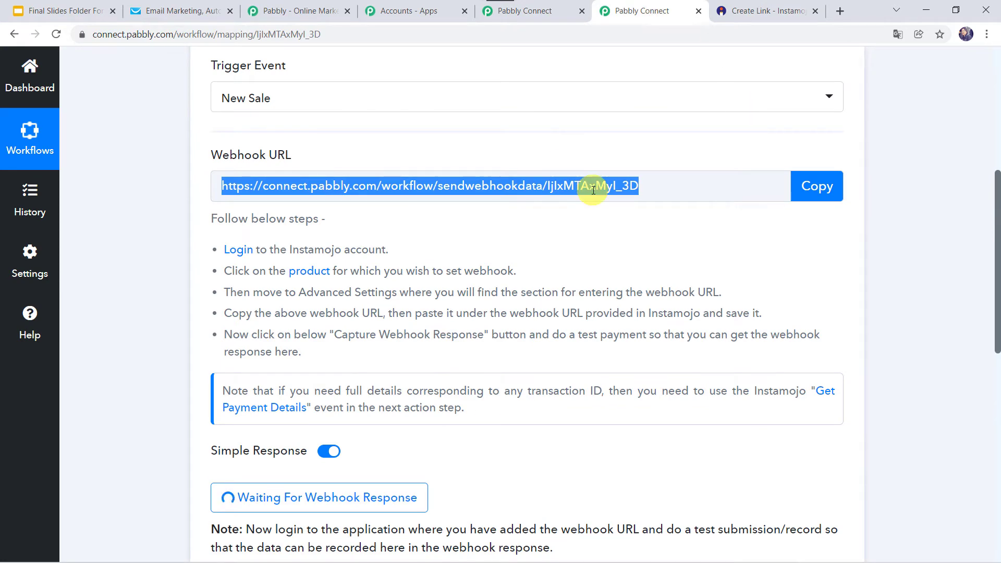
pyautogui.scroll(3, 592, 186)
pyautogui.click(810, 339)
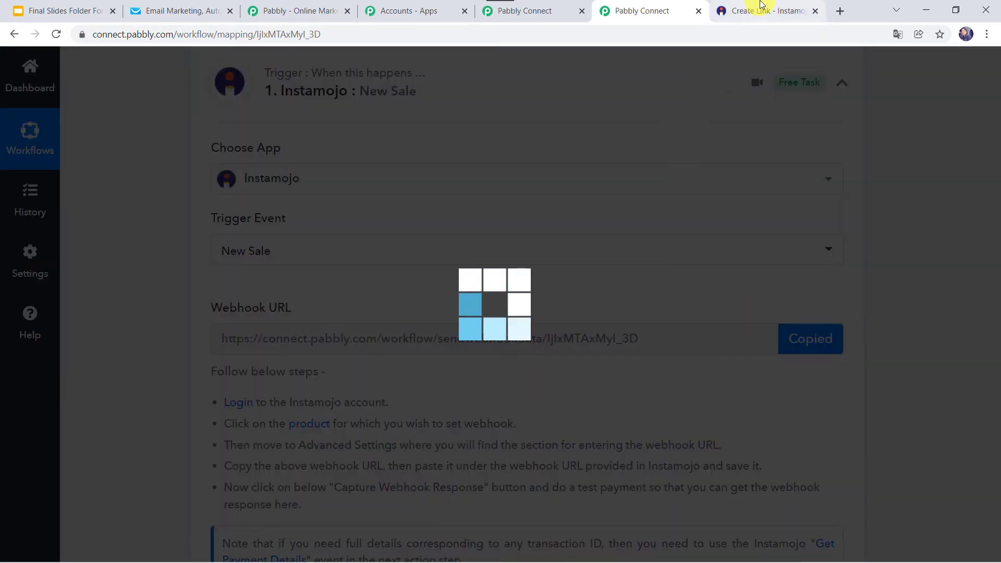
pyautogui.click(761, 10)
pyautogui.click(453, 444)
pyautogui.rightClick(453, 444)
pyautogui.click(493, 339)
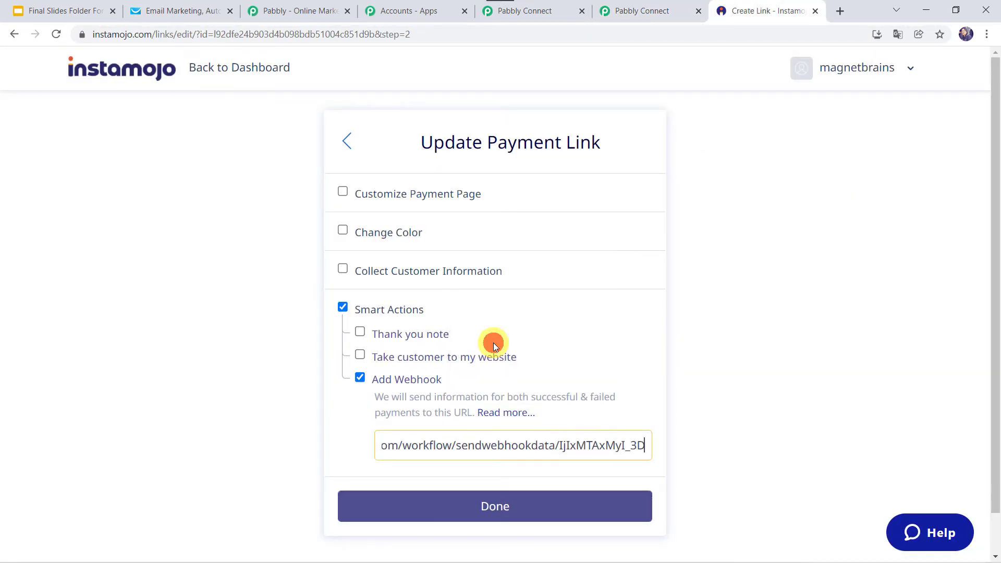
pyautogui.click(508, 512)
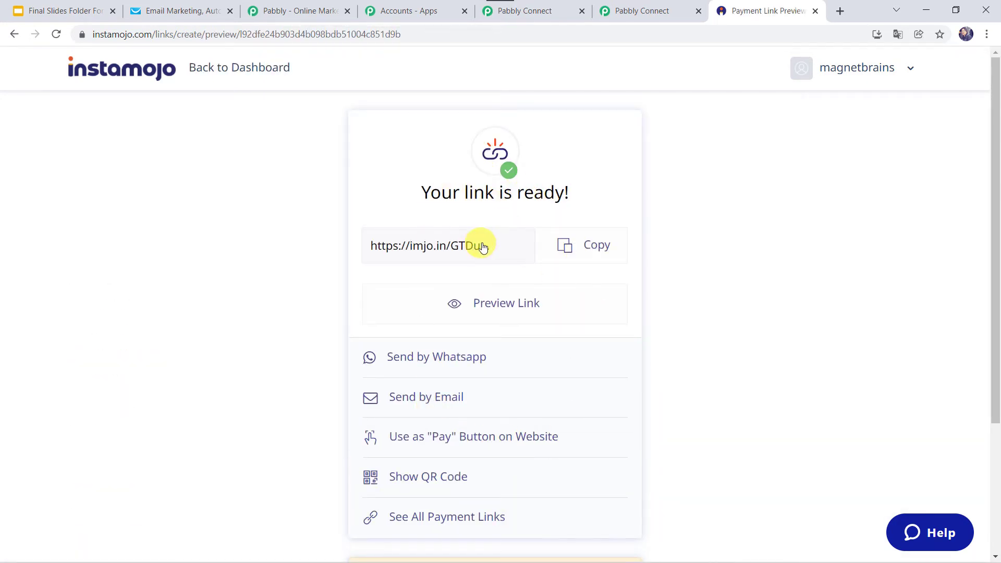
# - Copy the payment link's short URL and open it in a new tab
pyautogui.click(584, 252)
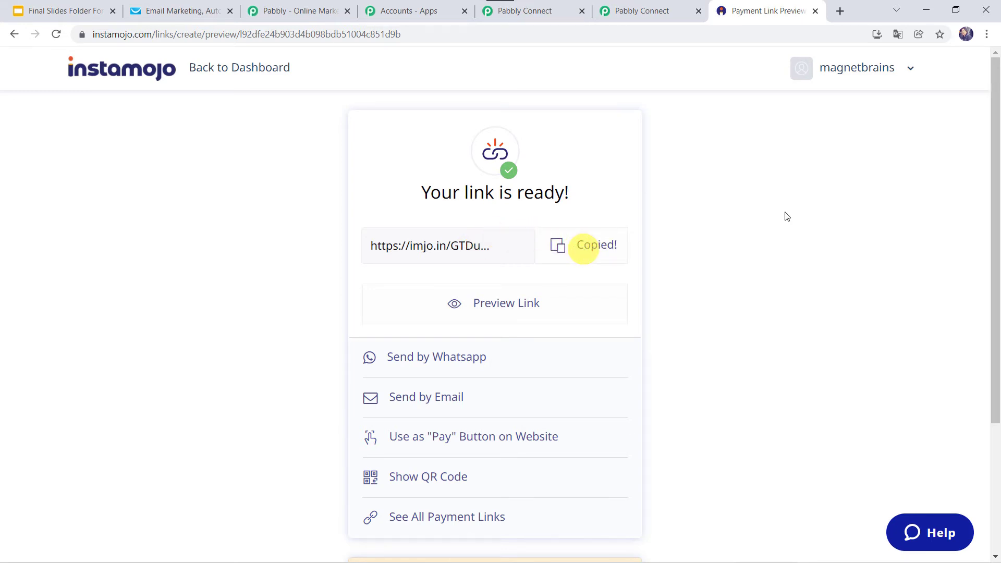
pyautogui.click(803, 28)
pyautogui.hotkey('ctrl', 'v')
pyautogui.press('Return')
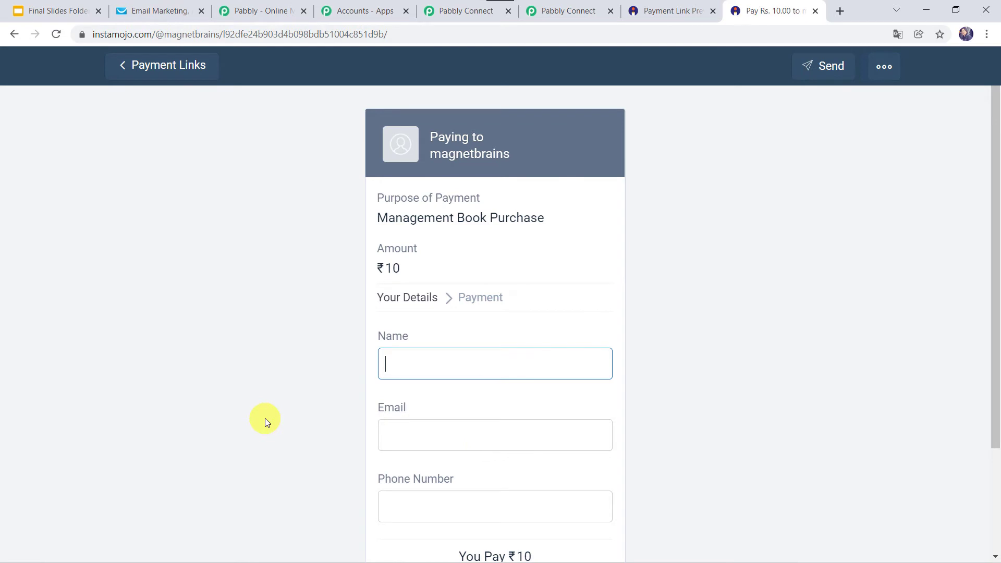
pyautogui.scroll(-3, 265, 418)
pyautogui.scroll(1, 265, 418)
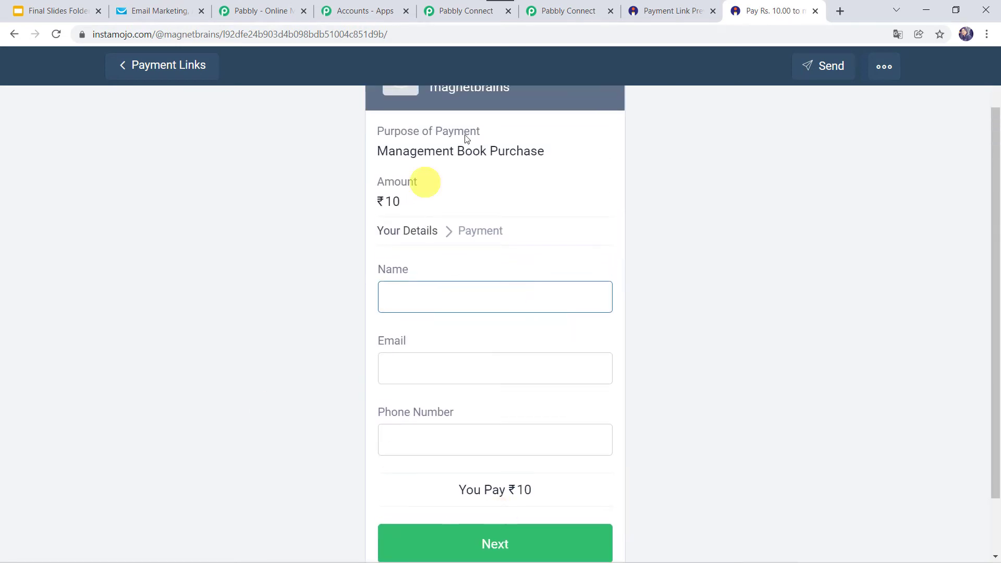
pyautogui.click(575, 10)
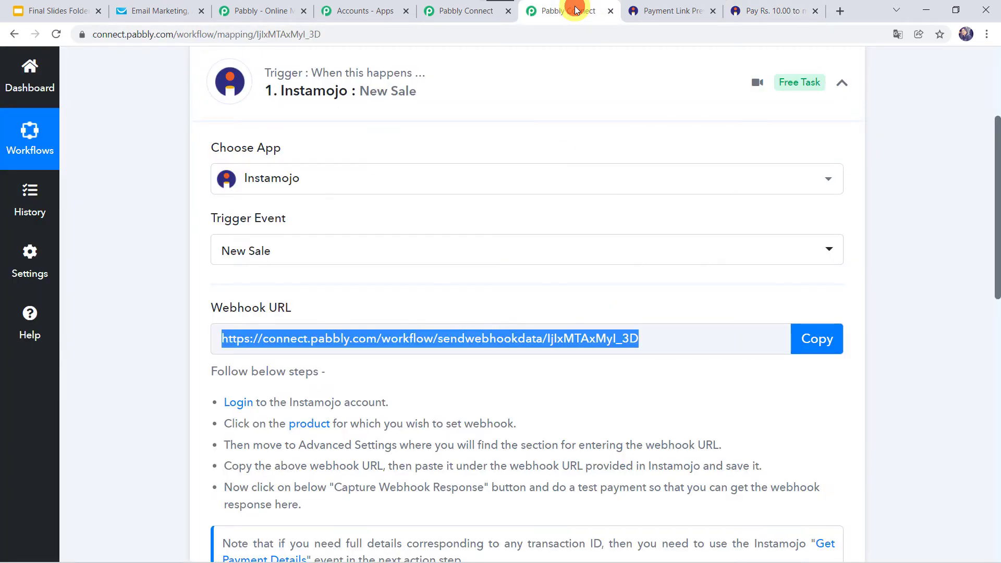
pyautogui.scroll(-5, 203, 347)
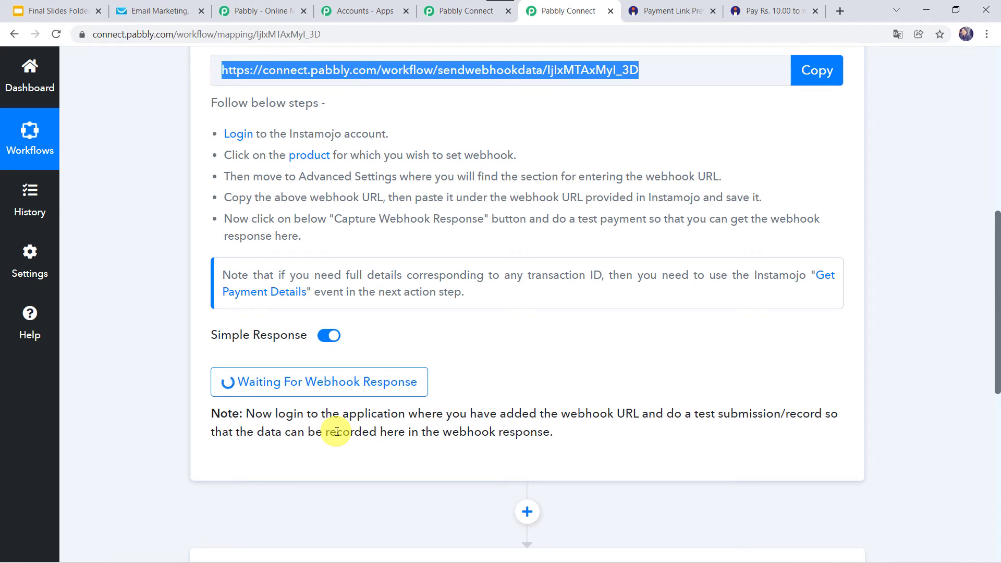
pyautogui.click(771, 10)
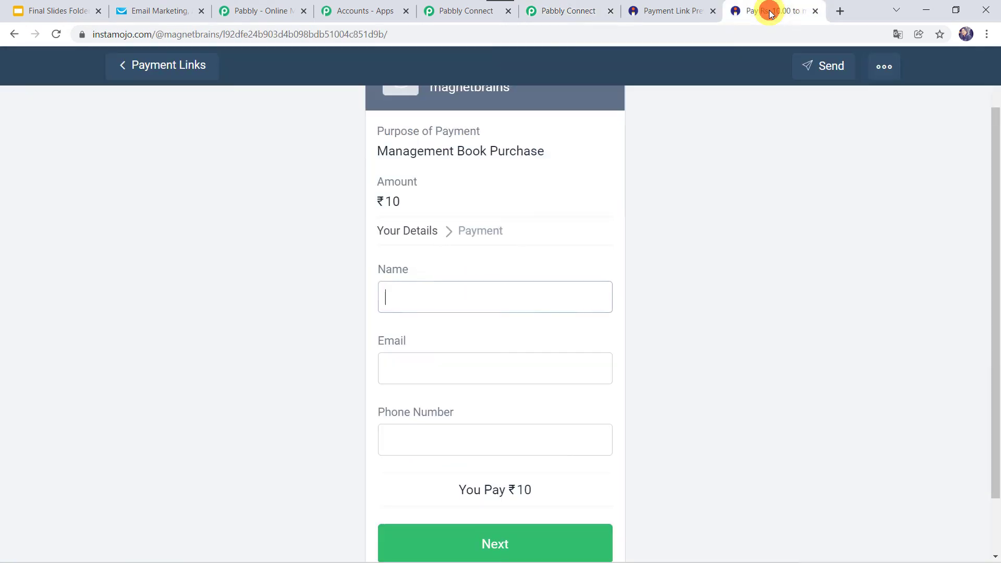
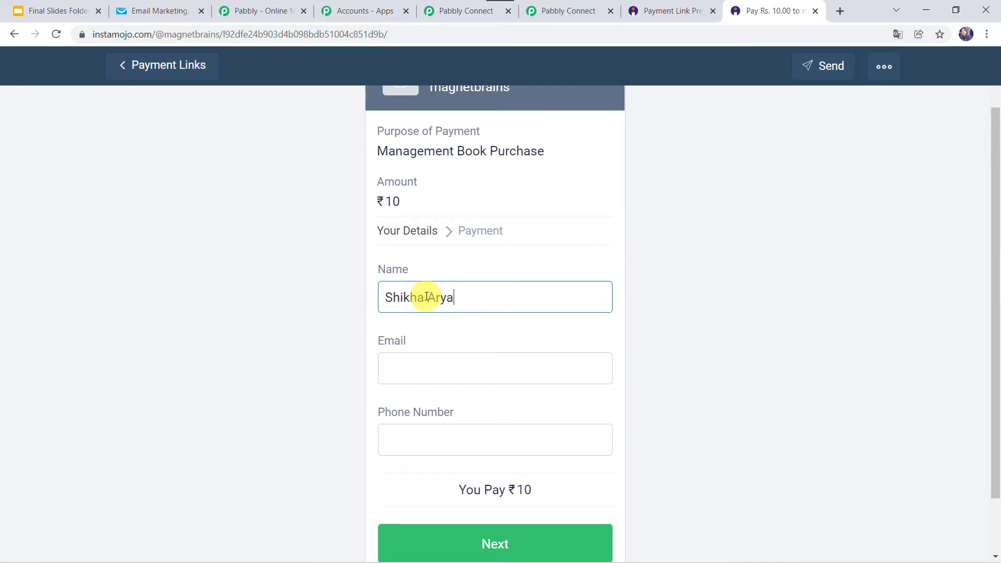
# - Fill in the buyer's name, e-mail and phone number, then proceed to pay
pyautogui.press('Tab')
pyautogui.write('shi')
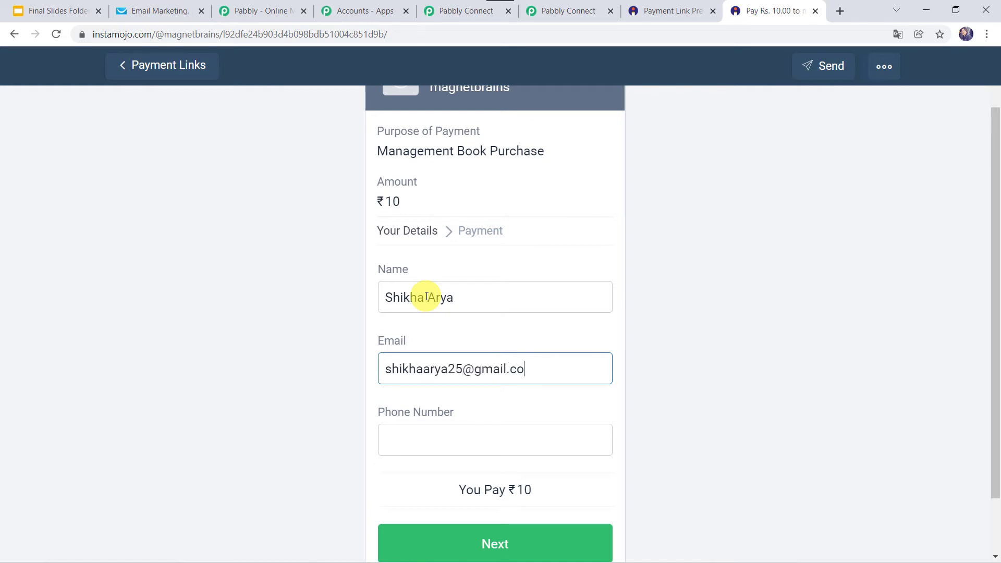
pyautogui.press('Tab')
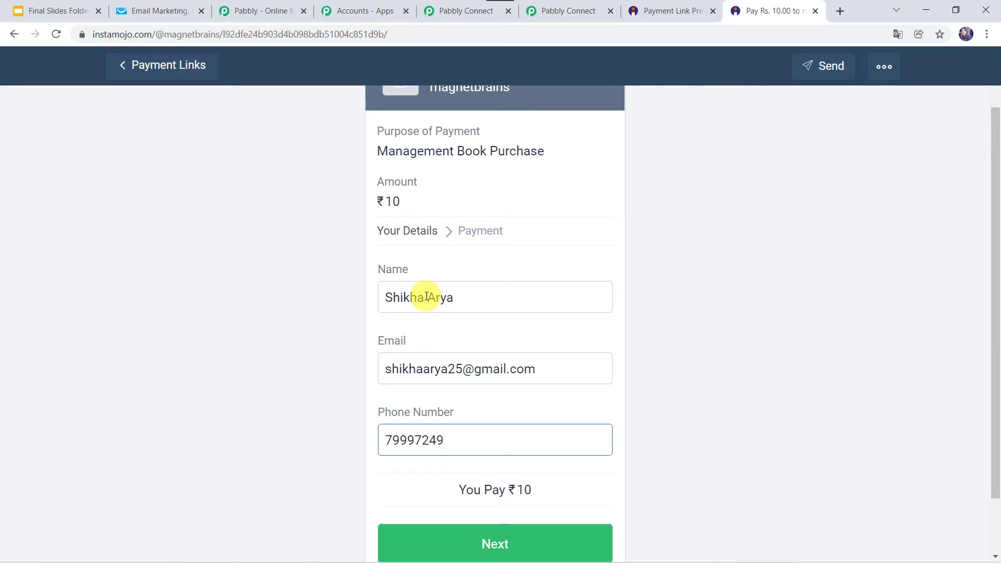
pyautogui.click(488, 543)
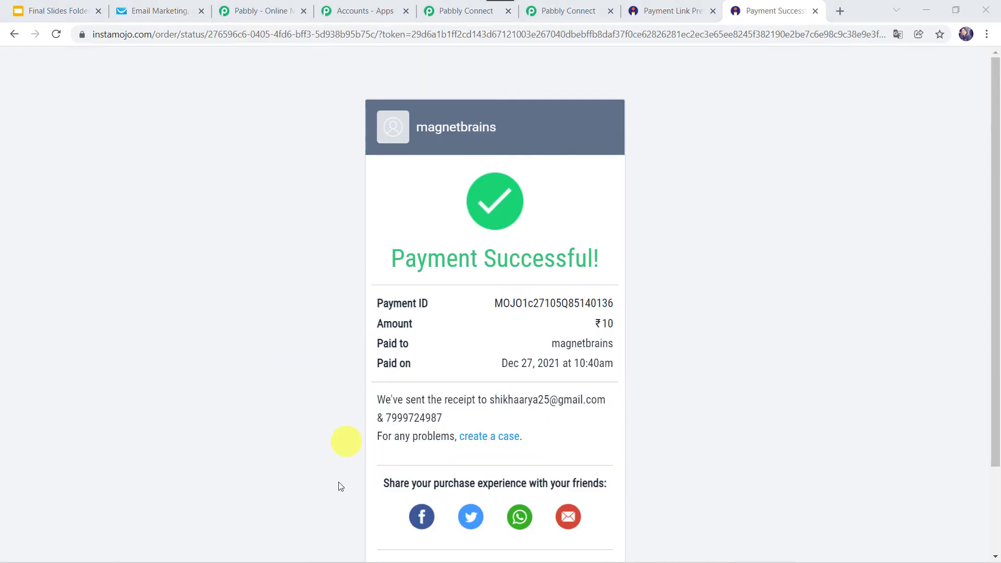
pyautogui.scroll(-1, 580, 337)
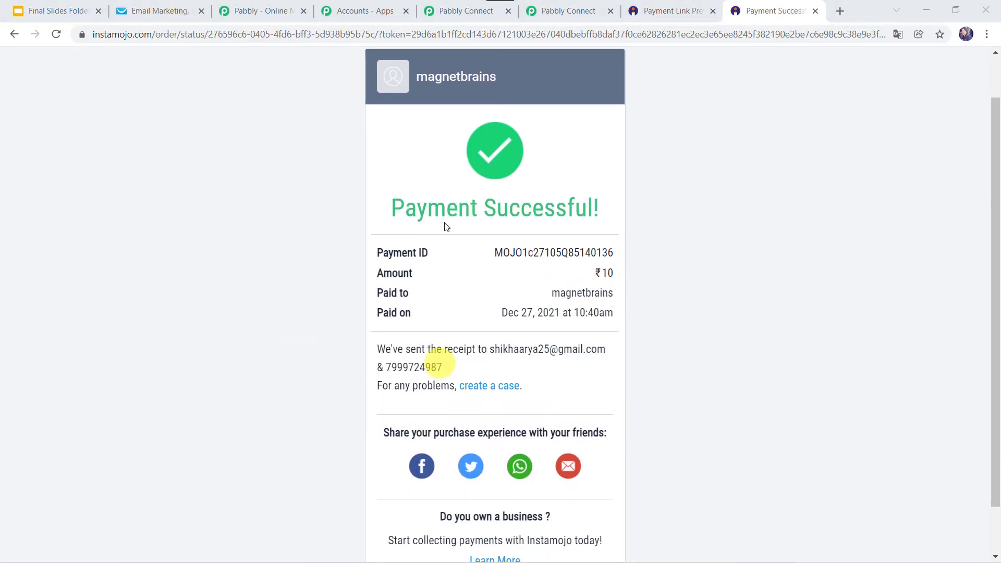
# - View the Response Received data: status successful, currency INR, amount 10.00
pyautogui.click(571, 10)
pyautogui.scroll(-5, 537, 339)
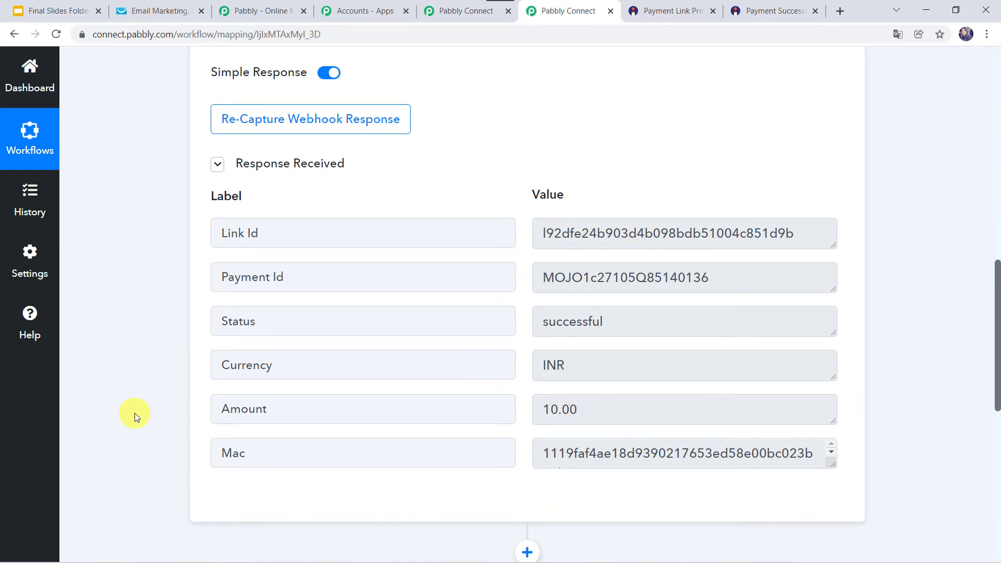
pyautogui.scroll(-10, 135, 414)
# - Set the action step to Instamojo's Get Payment Details event
pyautogui.click(483, 162)
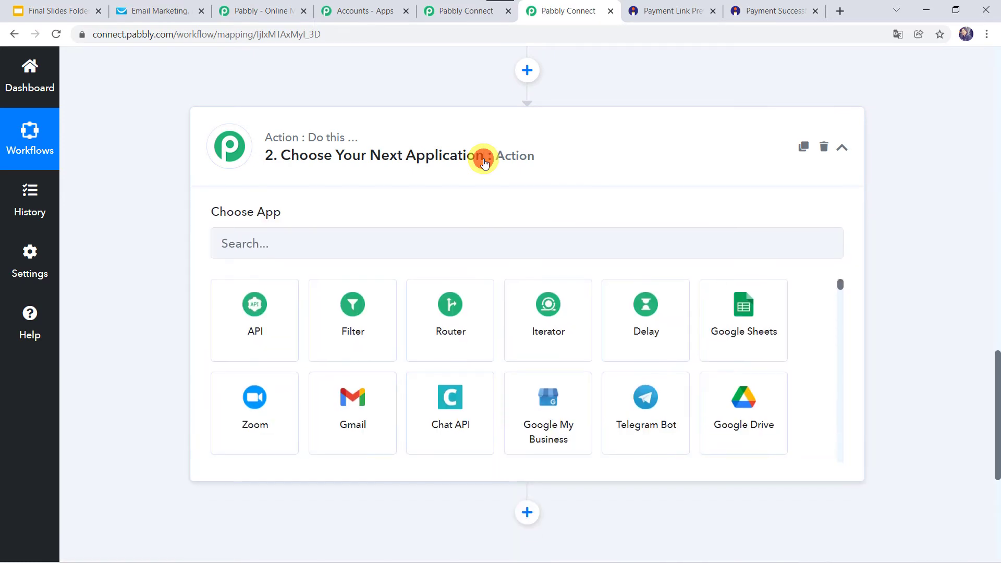
pyautogui.click(264, 244)
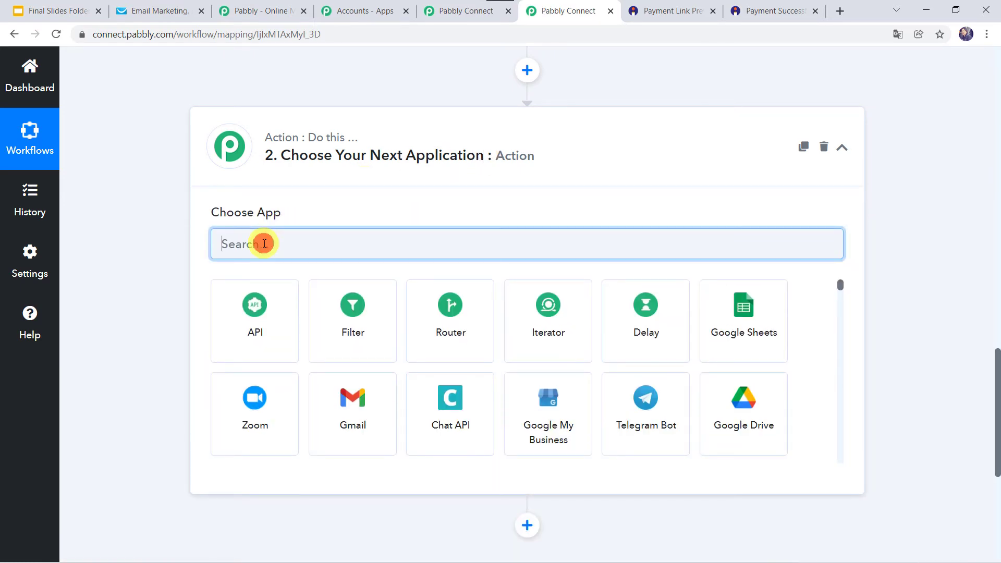
pyautogui.write('Ins')
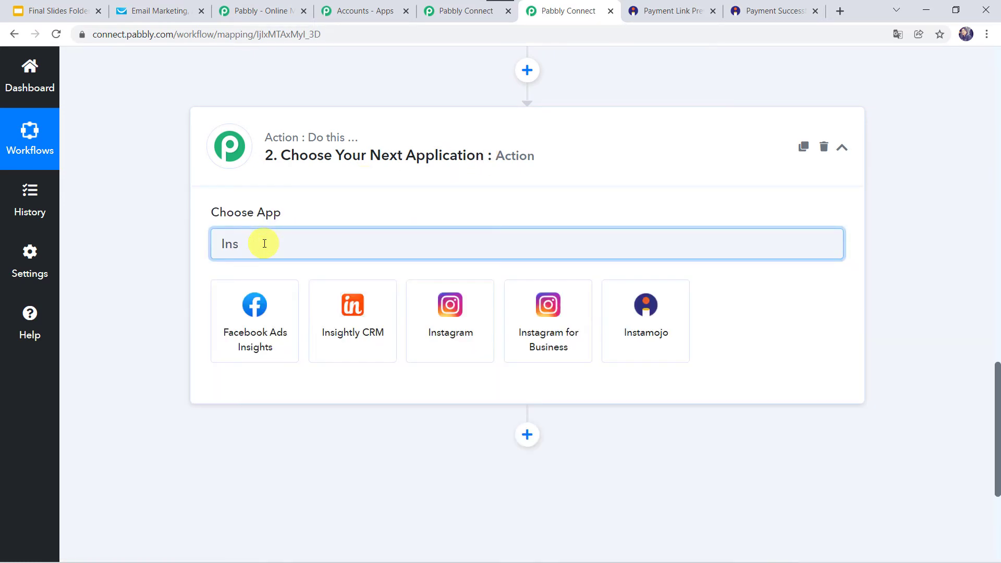
pyautogui.write('t')
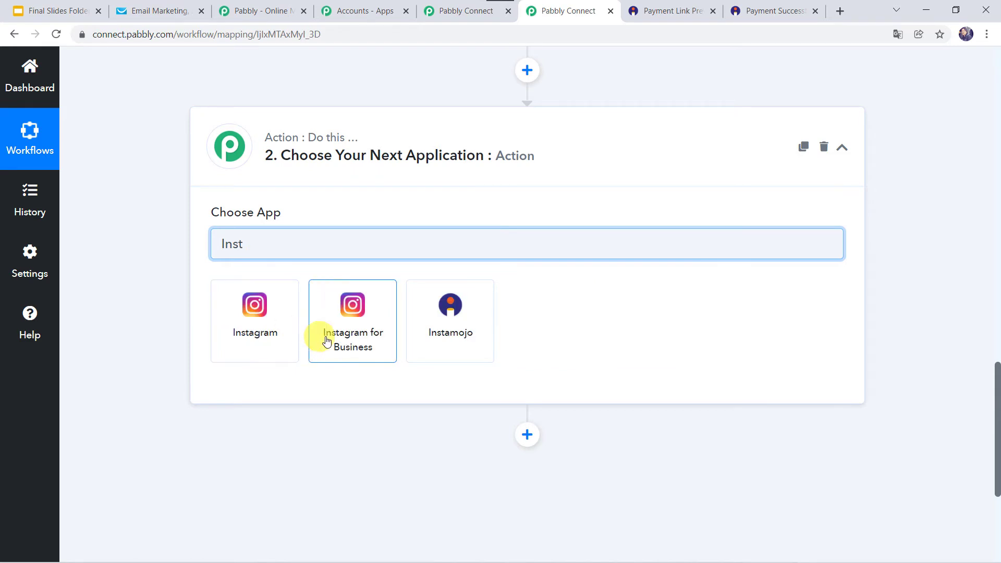
pyautogui.click(442, 327)
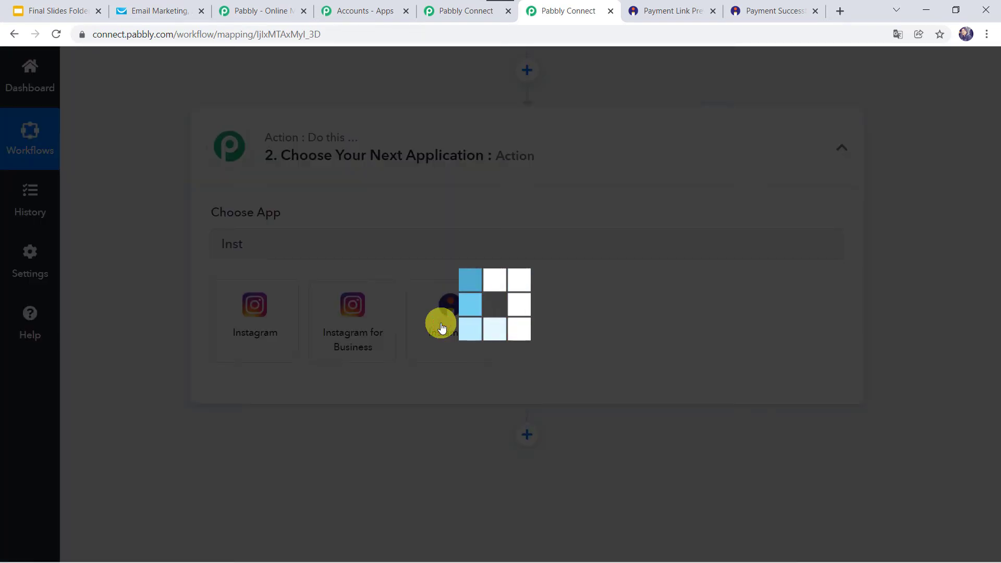
pyautogui.click(259, 321)
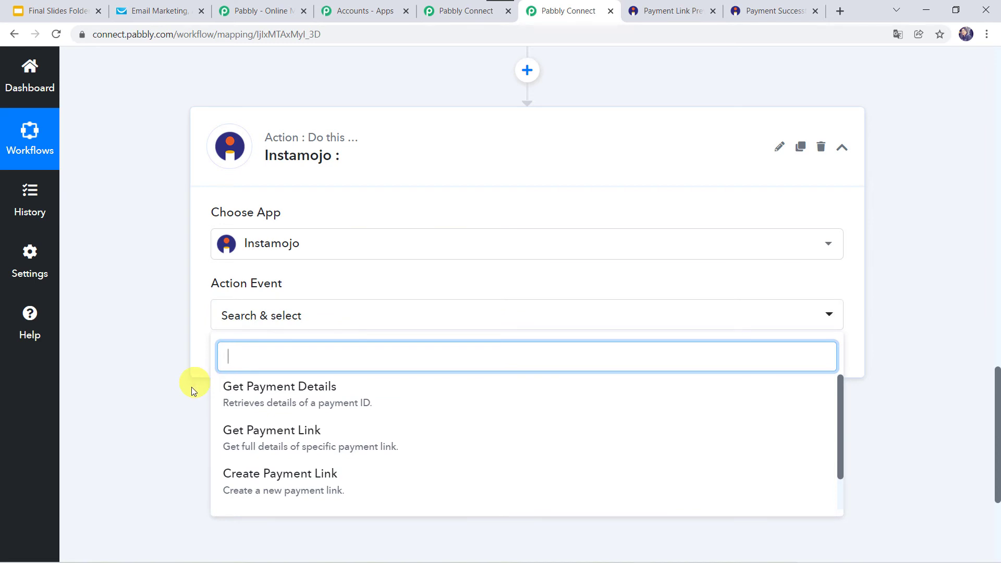
pyautogui.click(337, 397)
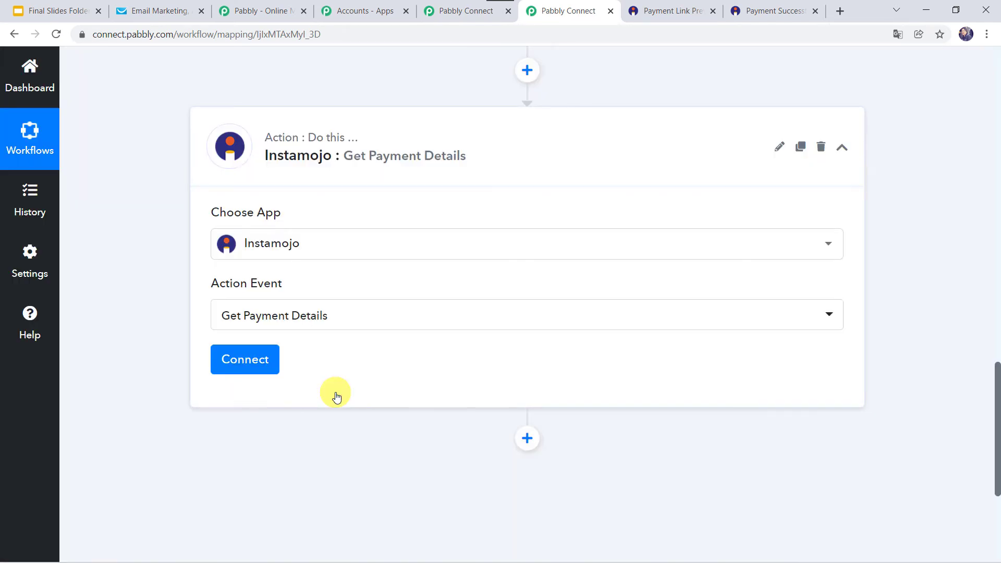
# - Connect the action through the existing Instamojo account and save
pyautogui.click(242, 365)
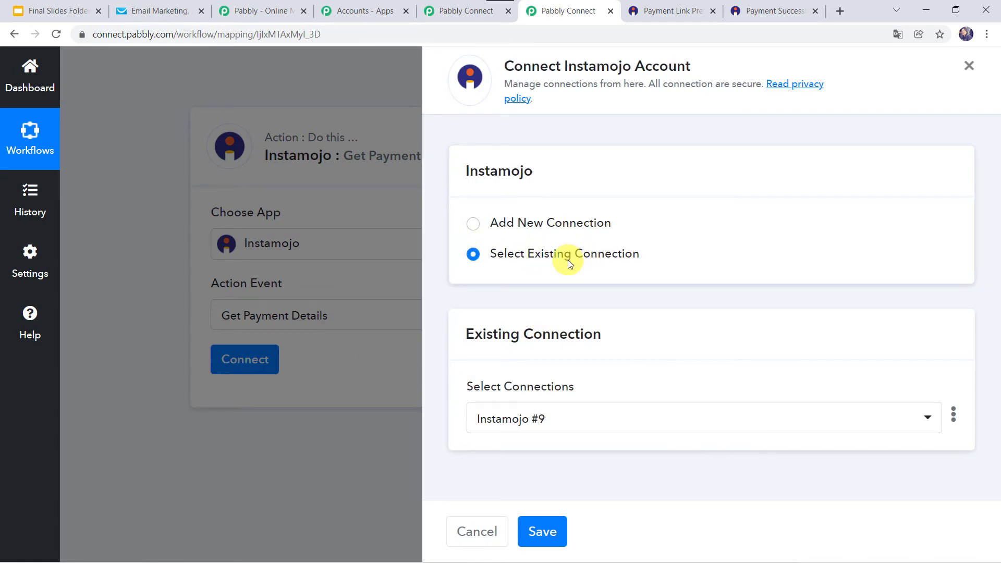
pyautogui.click(541, 537)
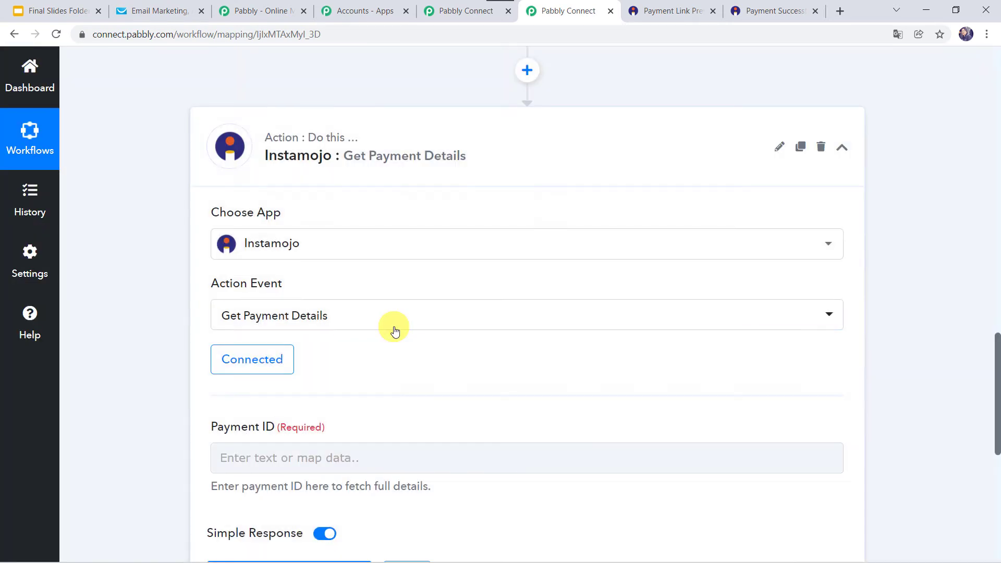
pyautogui.click(256, 359)
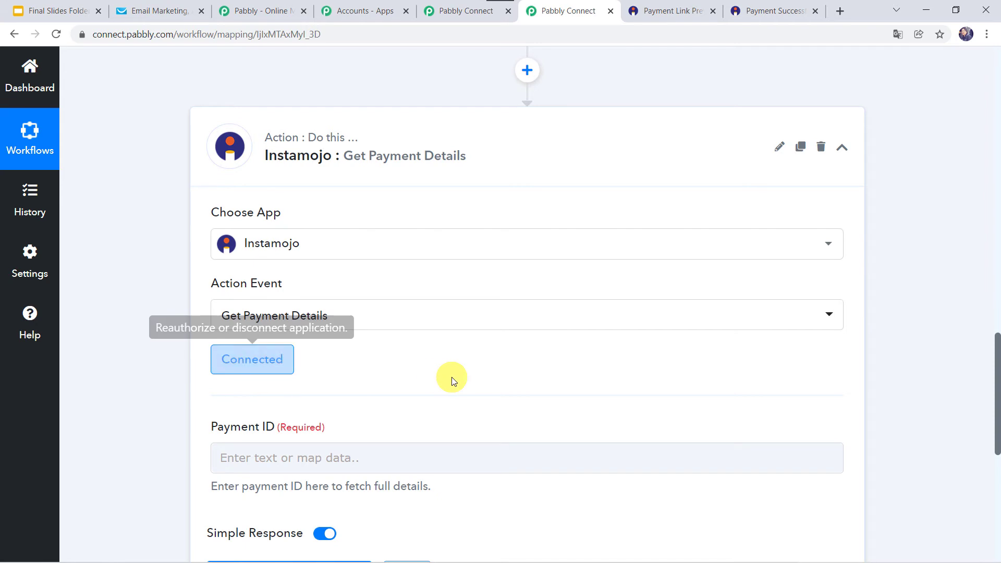
pyautogui.scroll(-2, 453, 379)
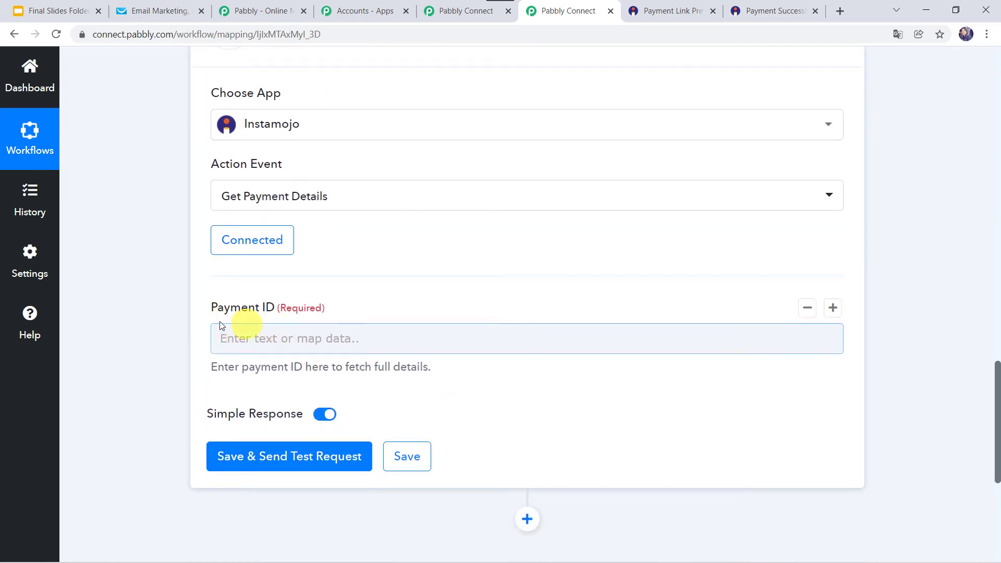
pyautogui.scroll(10, 163, 143)
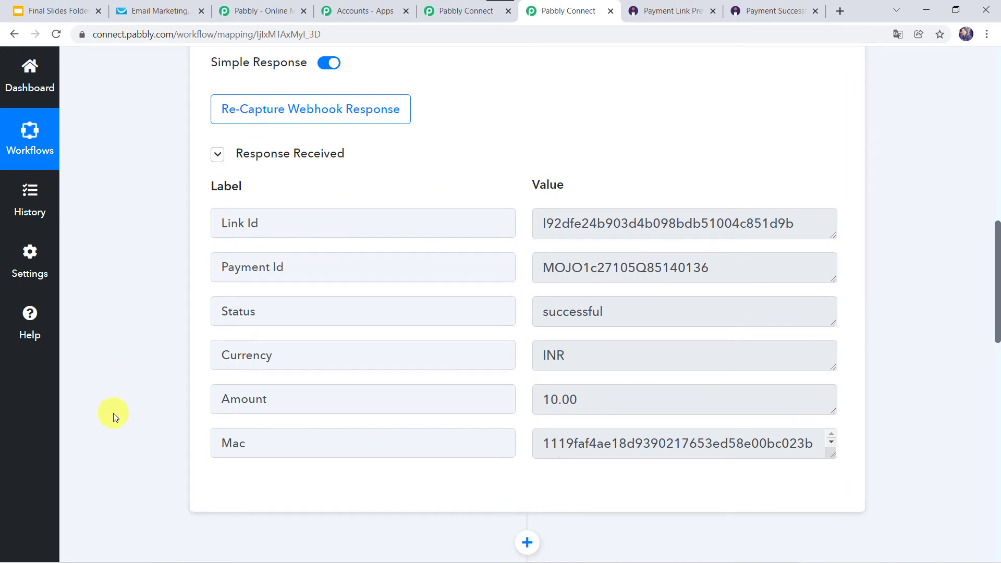
pyautogui.scroll(-10, 113, 413)
pyautogui.click(255, 226)
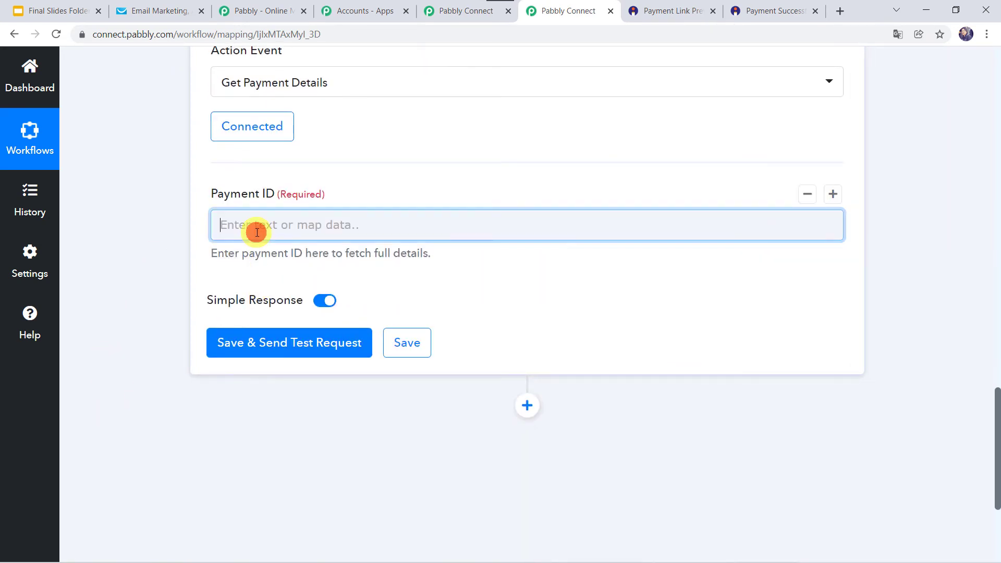
pyautogui.click(306, 342)
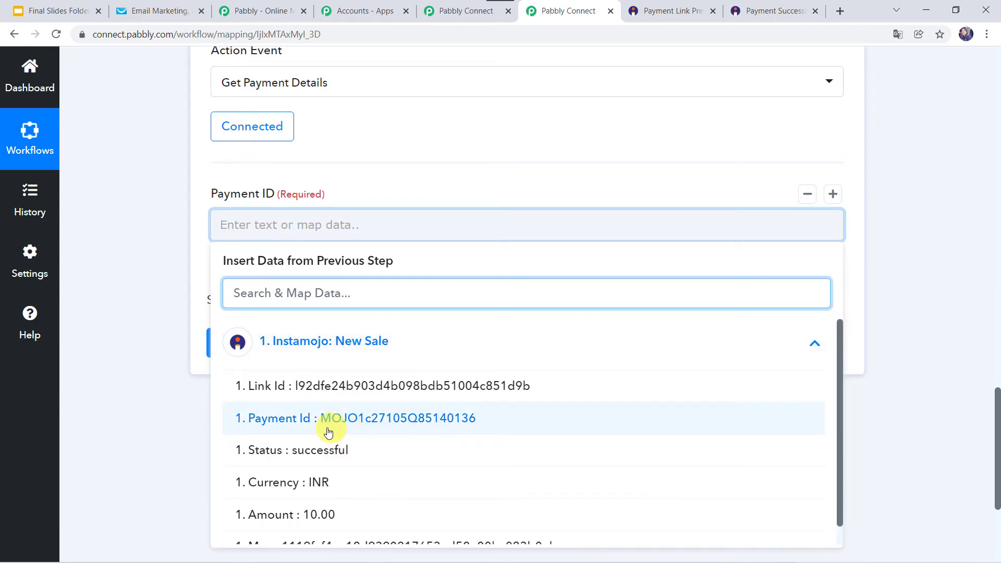
pyautogui.click(374, 425)
pyautogui.click(121, 316)
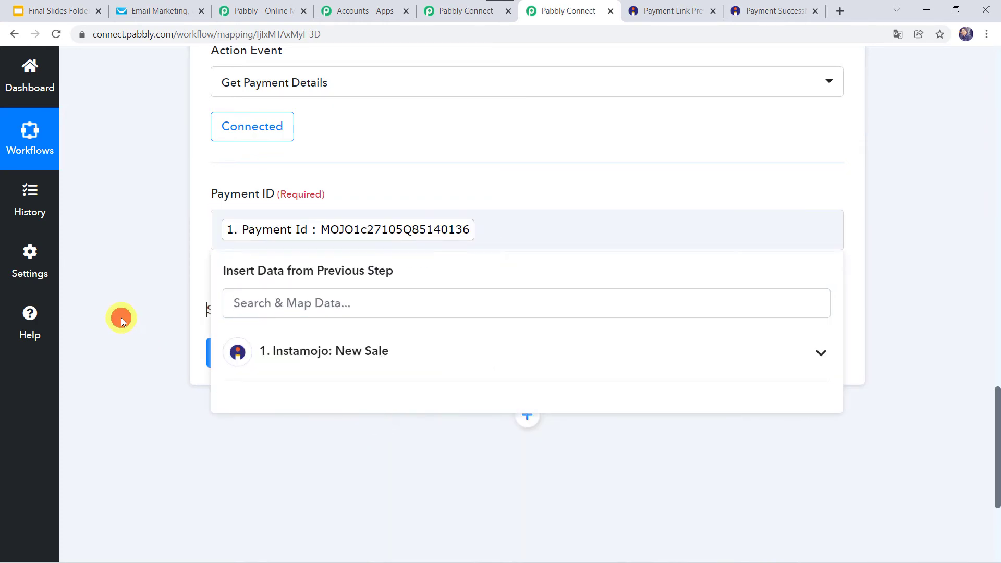
pyautogui.click(267, 354)
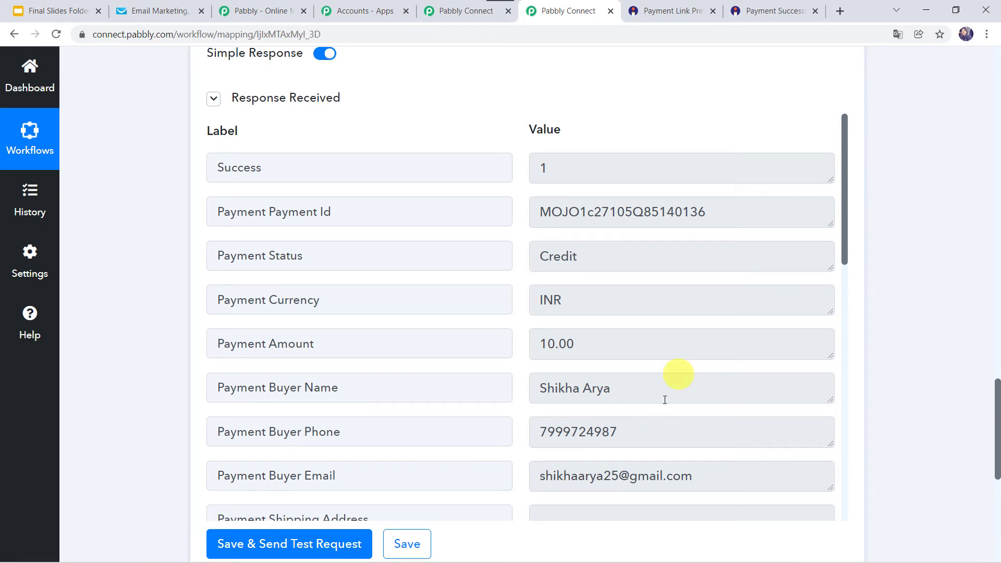
pyautogui.scroll(-3, 524, 432)
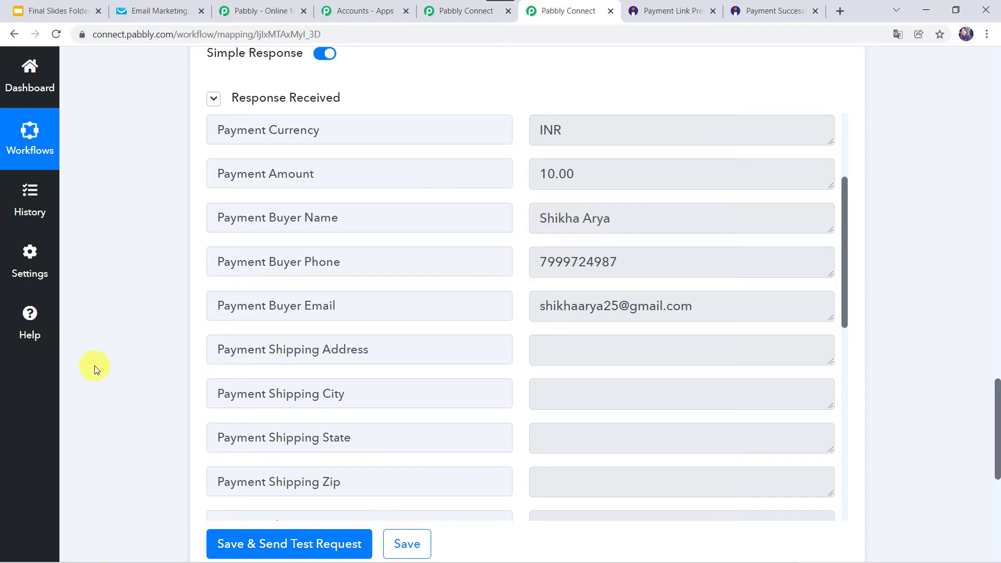
pyautogui.scroll(-6, 94, 368)
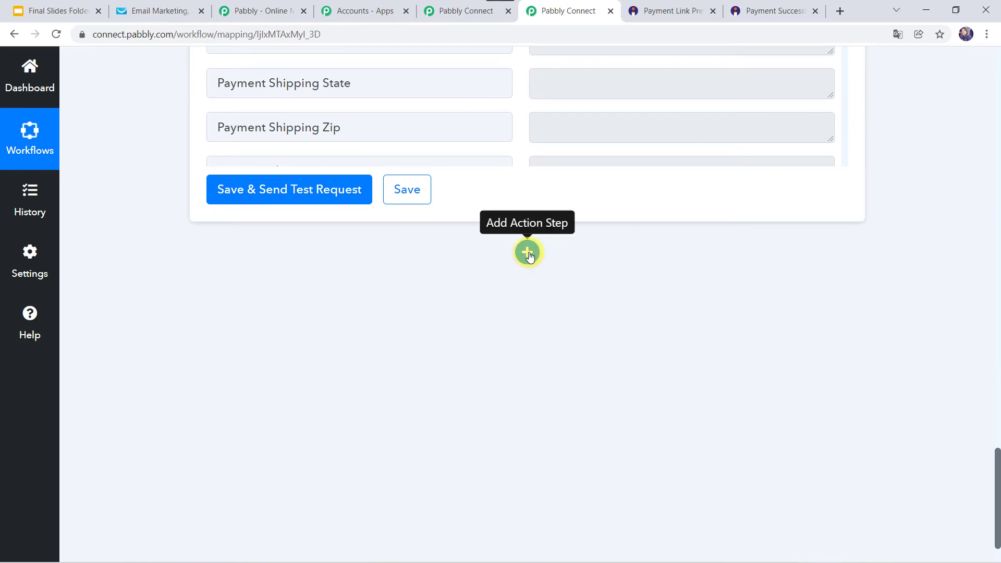
# - Add a GetResponse Create a New Contact action step and start a new account connection
pyautogui.click(528, 253)
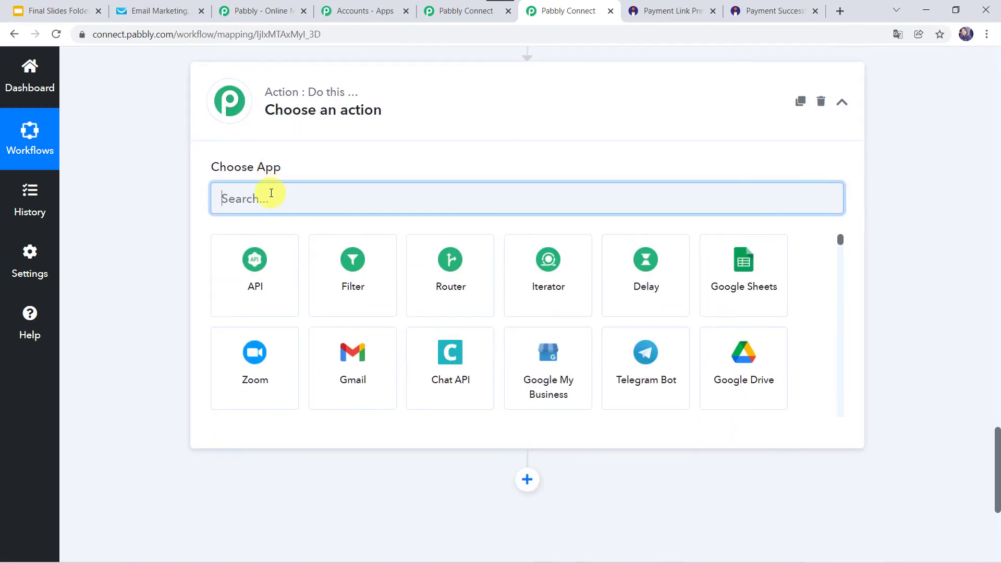
pyautogui.write('G')
pyautogui.press('BackSpace')
pyautogui.write('Get')
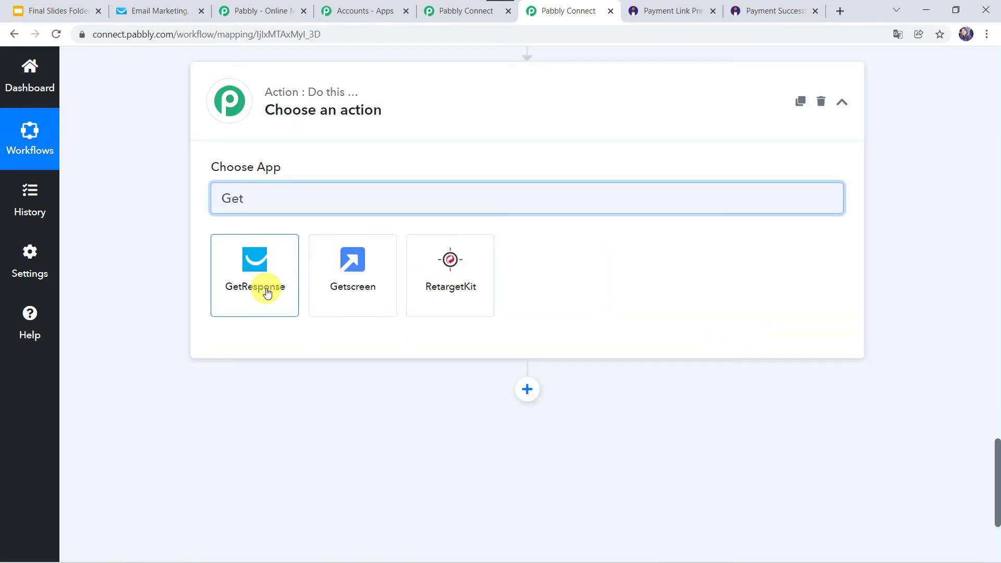
pyautogui.click(266, 289)
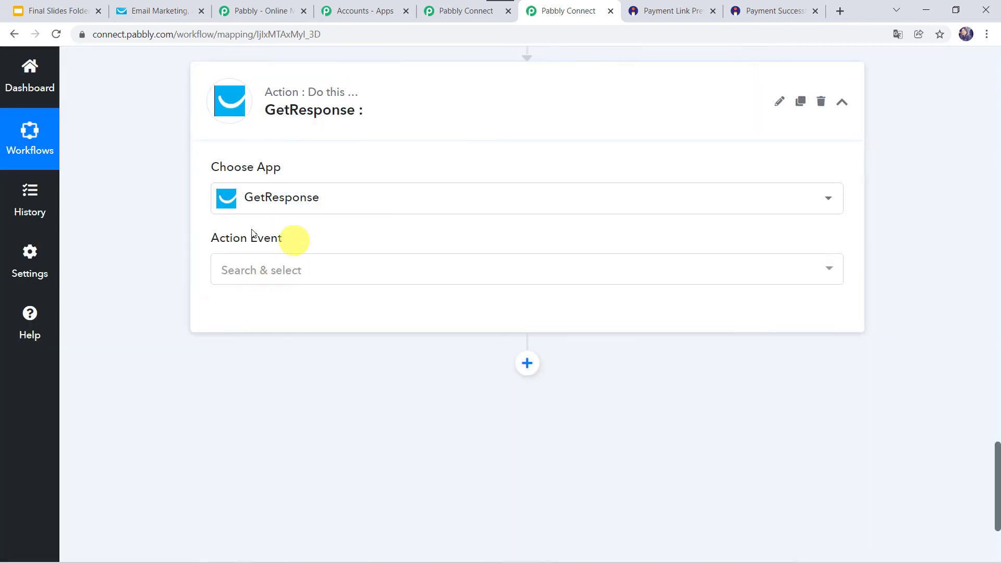
pyautogui.click(262, 268)
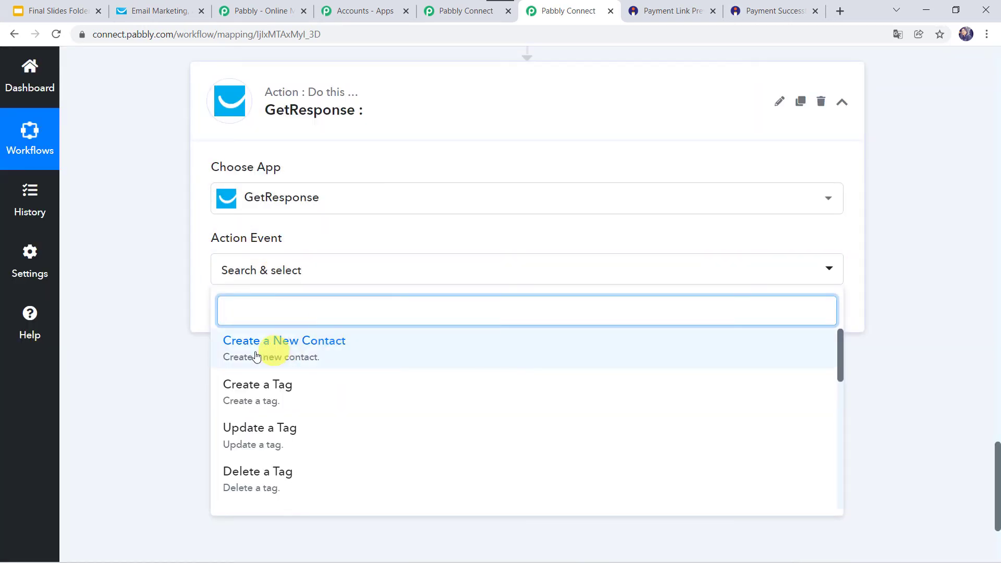
pyautogui.click(322, 355)
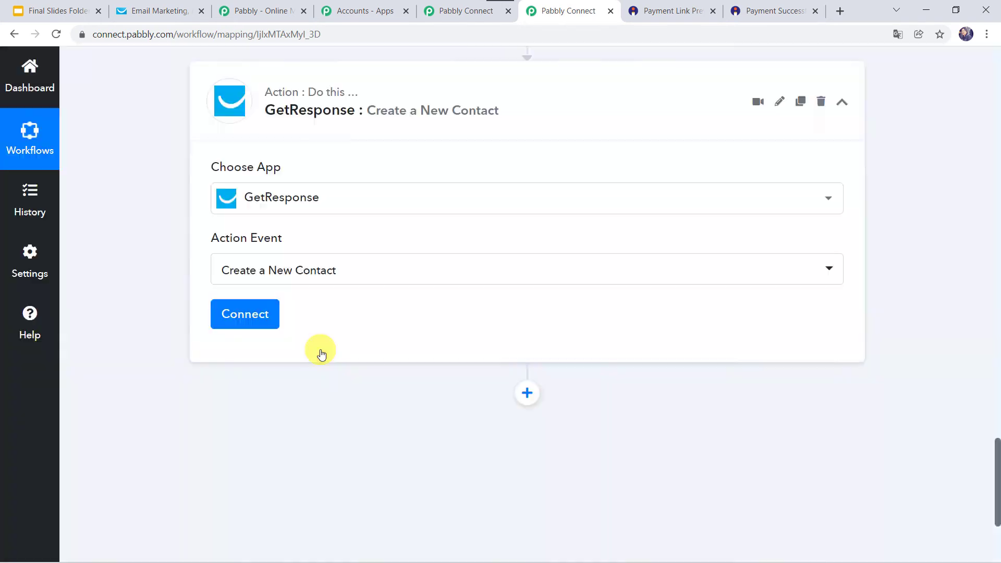
pyautogui.click(246, 315)
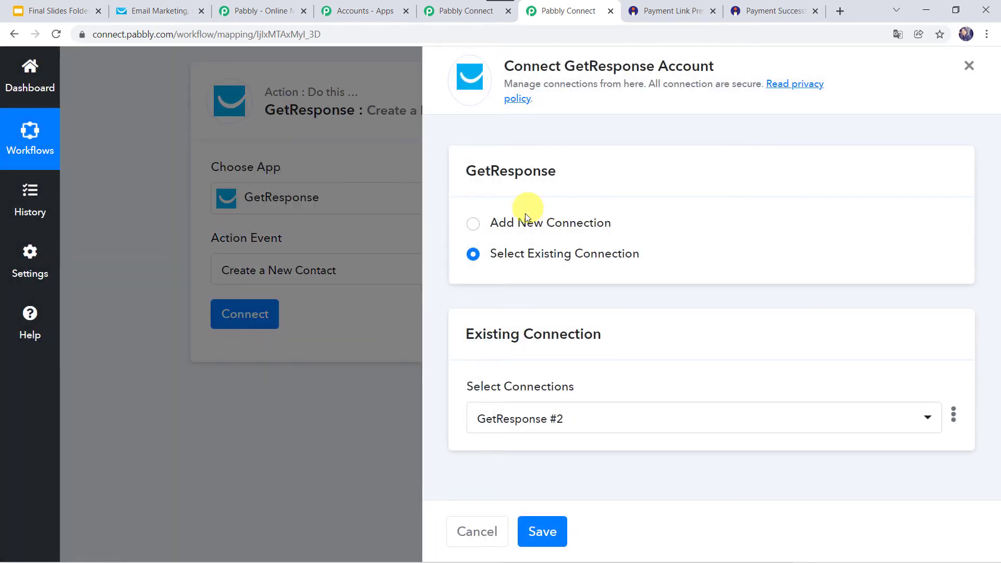
pyautogui.click(518, 224)
# - Paste the 'api-key' prefix into the API Key field and open GetResponse's API key page
pyautogui.scroll(-2, 511, 353)
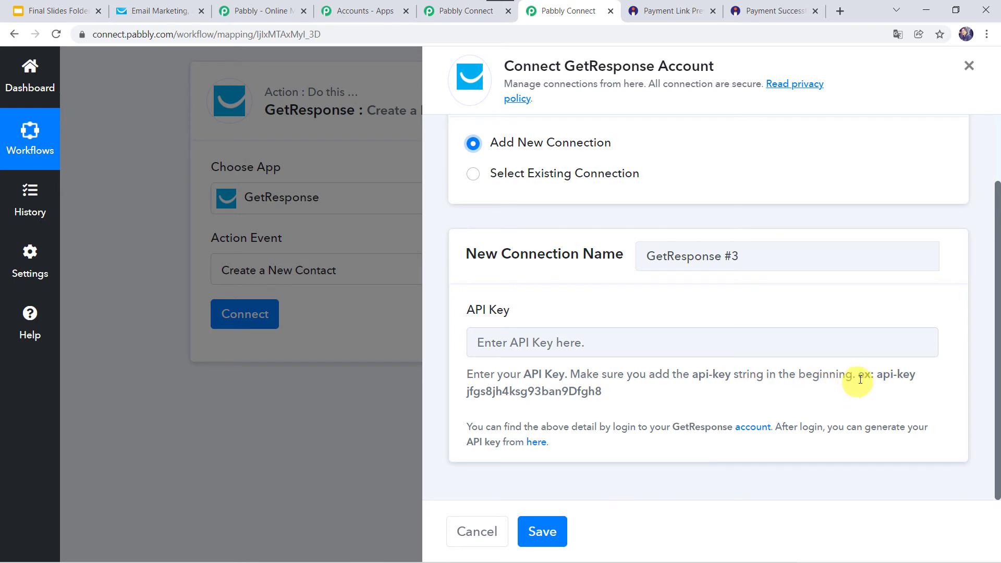
pyautogui.moveTo(878, 374); pyautogui.dragTo(927, 381)
pyautogui.hotkey('ctrl', 'c')
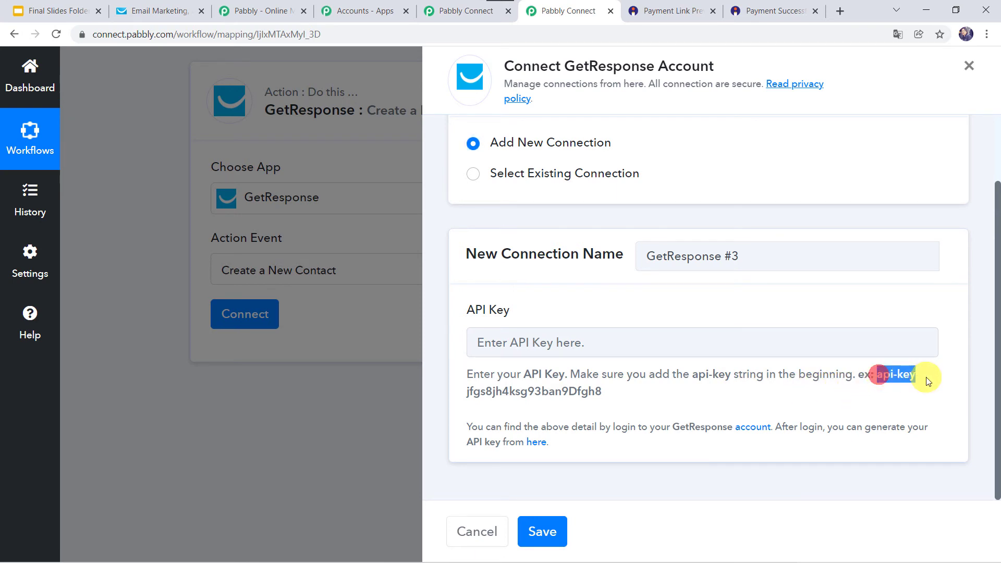
pyautogui.click(812, 350)
pyautogui.hotkey('ctrl', 'v')
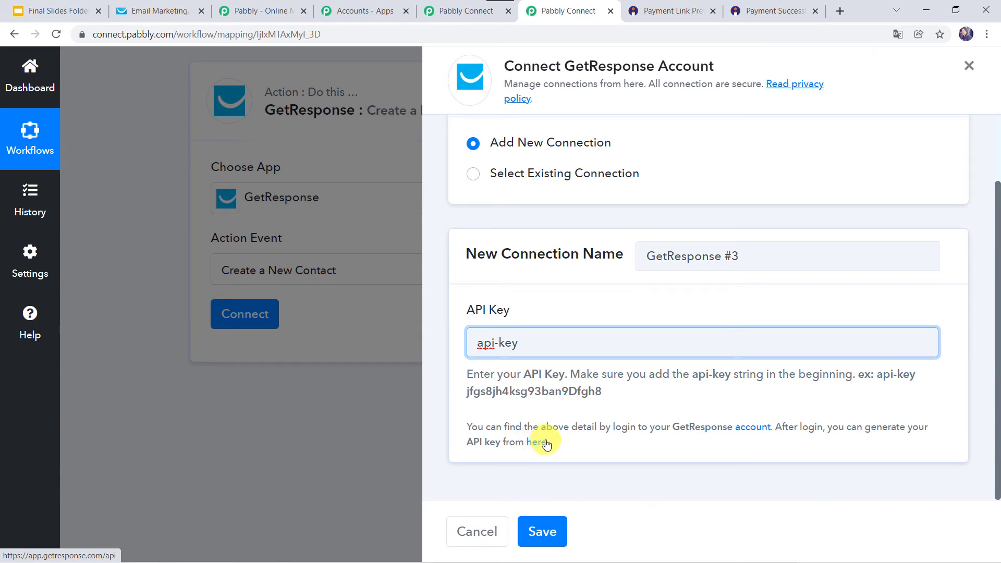
pyautogui.click(532, 444)
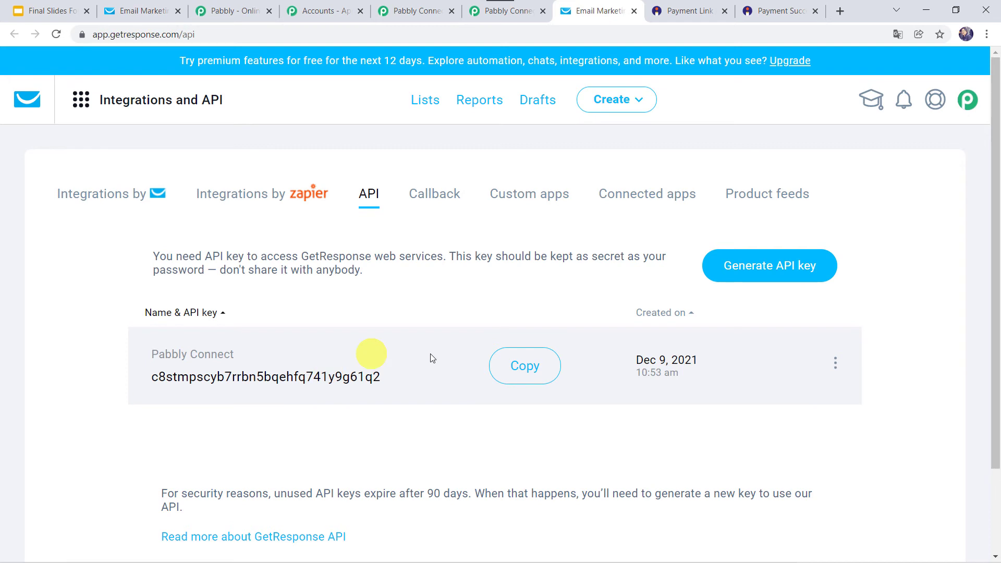
# - Create a GetResponse API key named 'Instamojo Integration Key', fixing the name's typo, and copy it
pyautogui.click(767, 271)
pyautogui.click(398, 245)
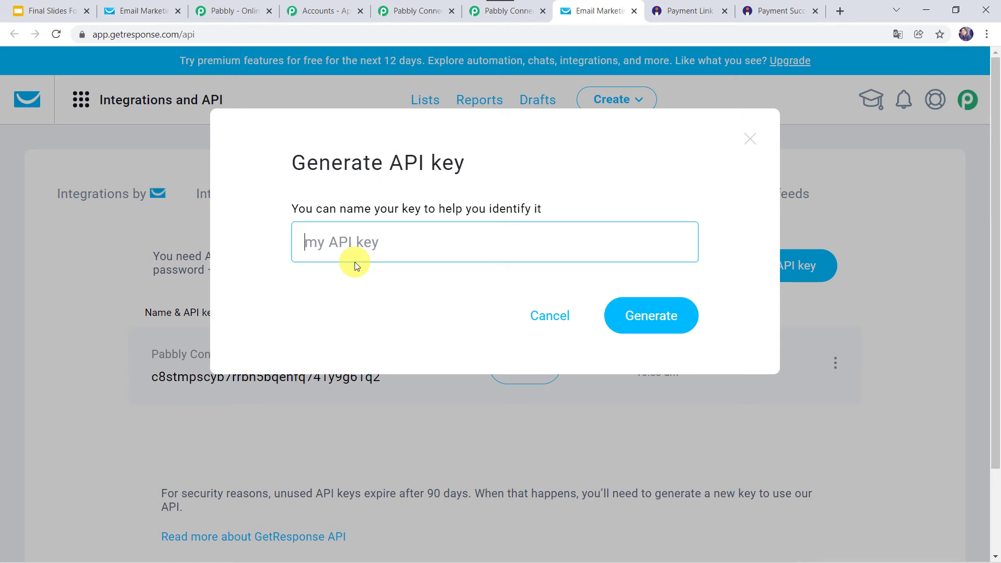
pyautogui.write('Instamojo I')
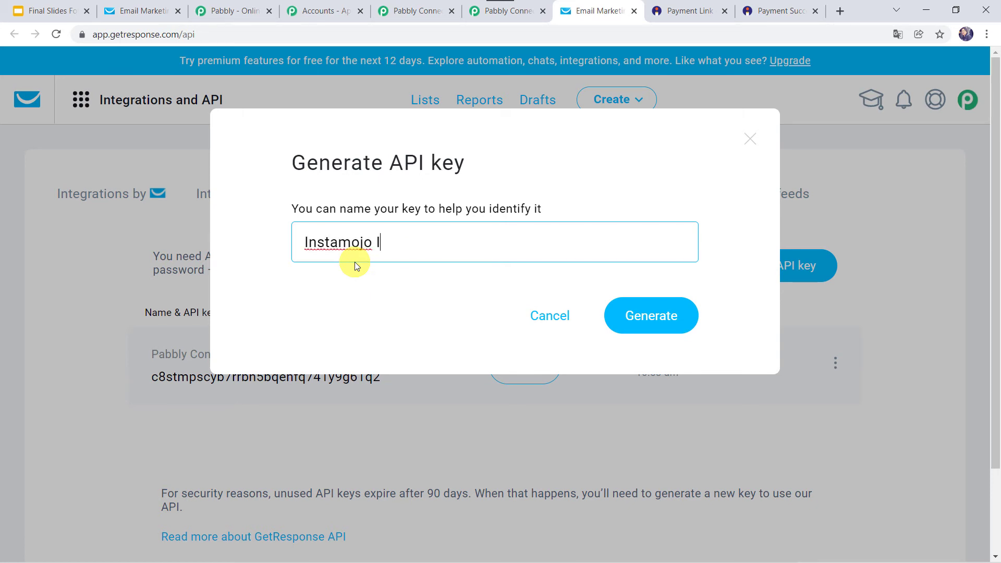
pyautogui.write('ntegratio Key')
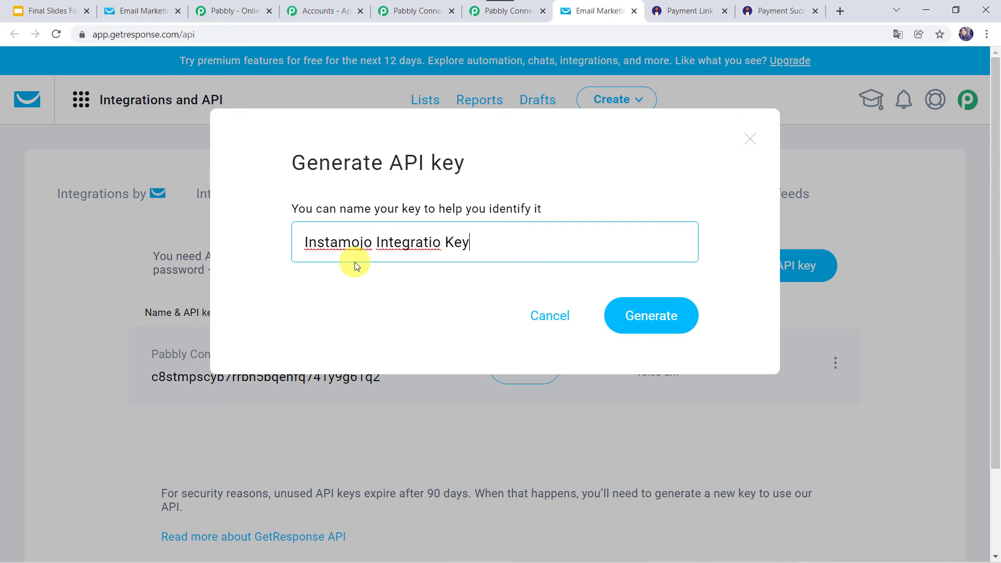
pyautogui.click(441, 242)
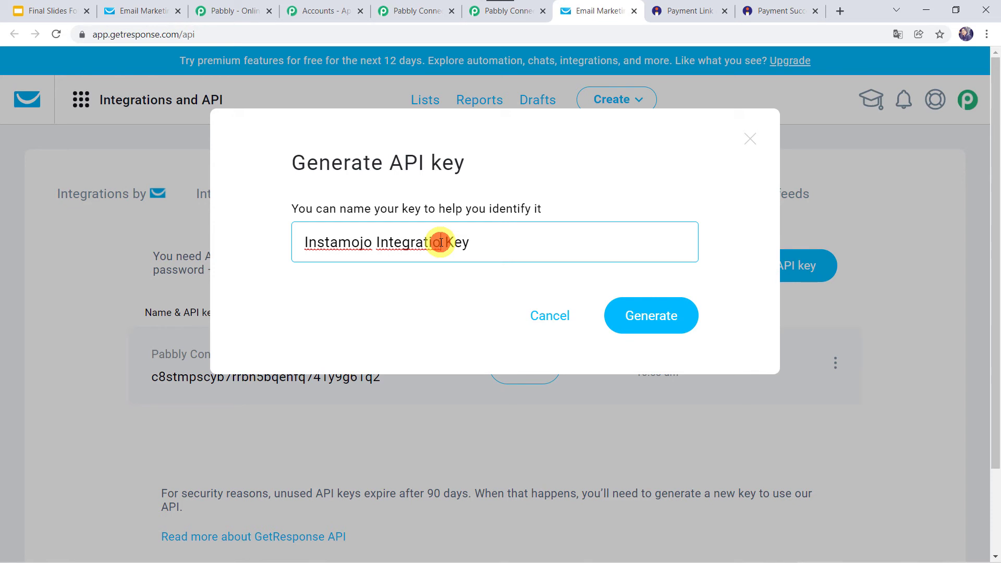
pyautogui.write('n')
pyautogui.click(645, 316)
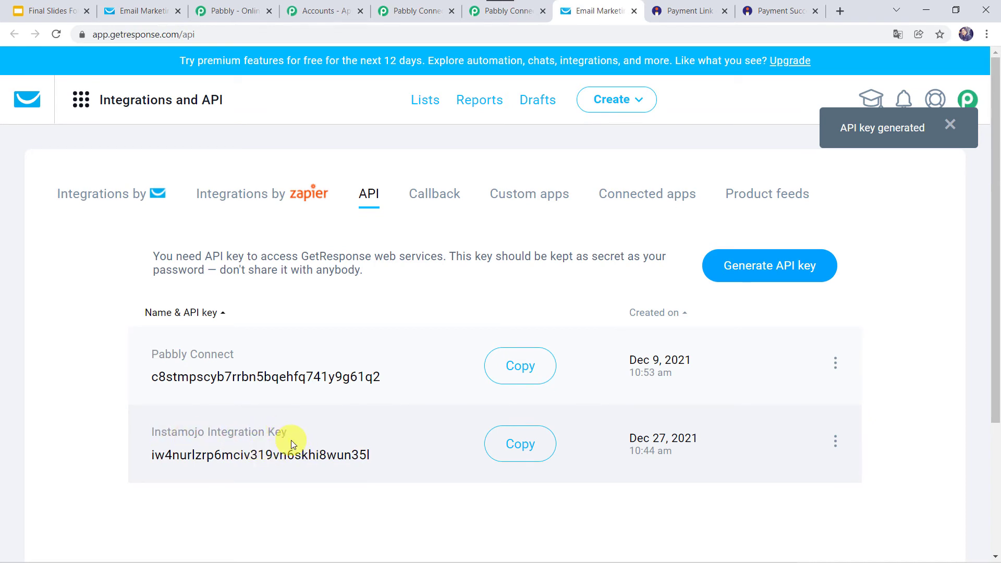
pyautogui.click(518, 446)
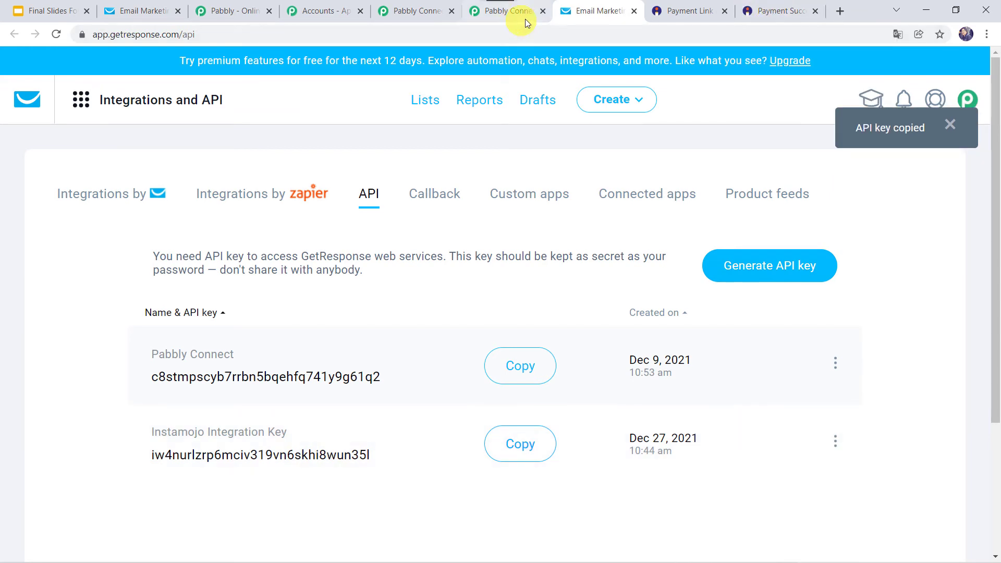
# - Paste the copied API key after 'api-key' in Pabbly's API Key field and save the connection
pyautogui.click(527, 19)
pyautogui.click(578, 340)
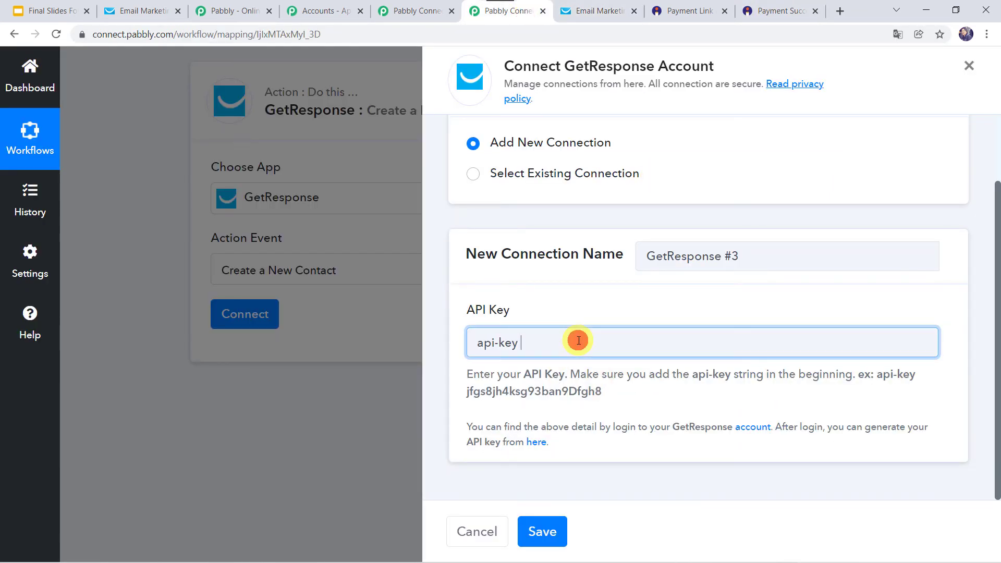
pyautogui.rightClick(577, 341)
pyautogui.click(628, 235)
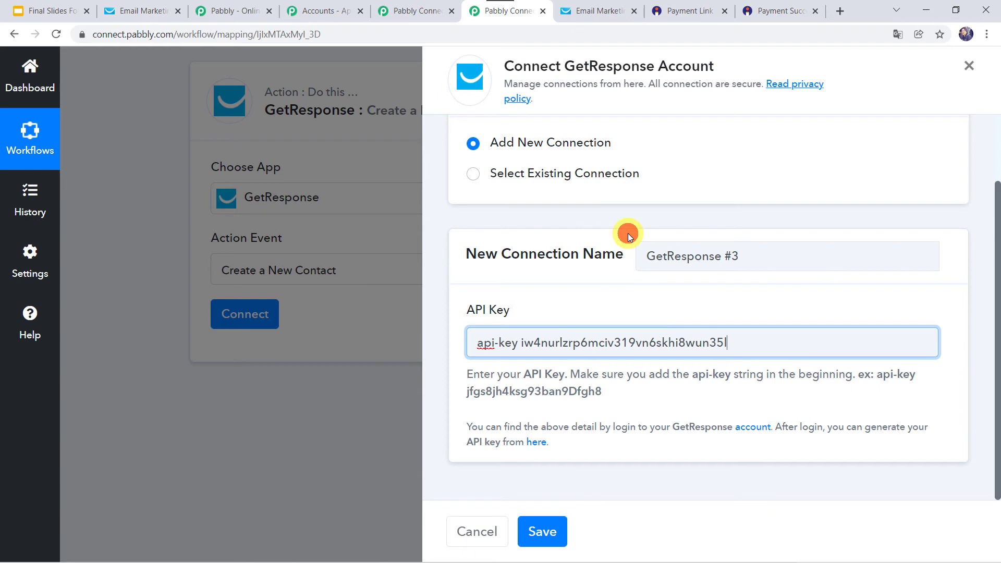
pyautogui.click(542, 540)
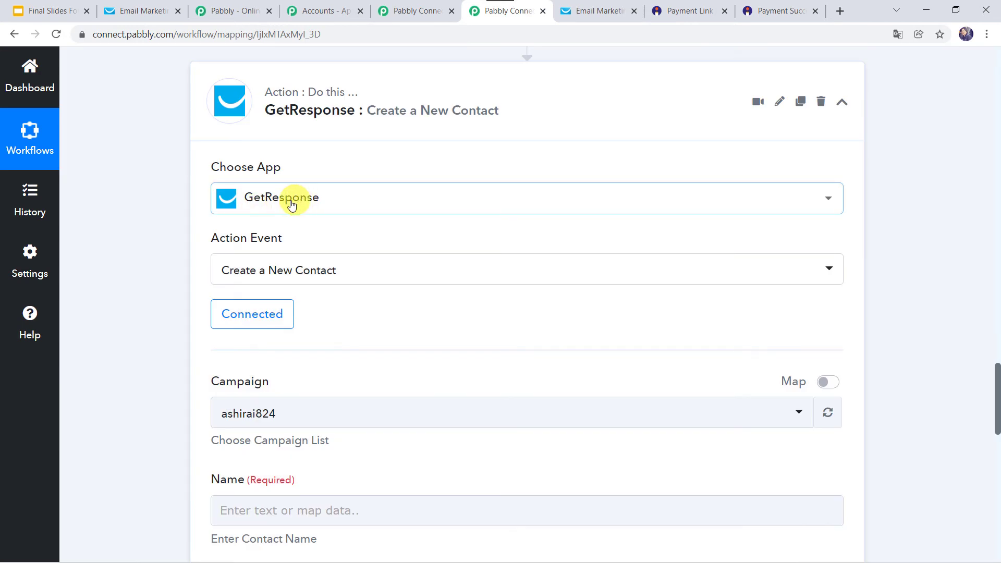
# - Choose the GetResponse campaign and move down to the contact Name field
pyautogui.click(279, 316)
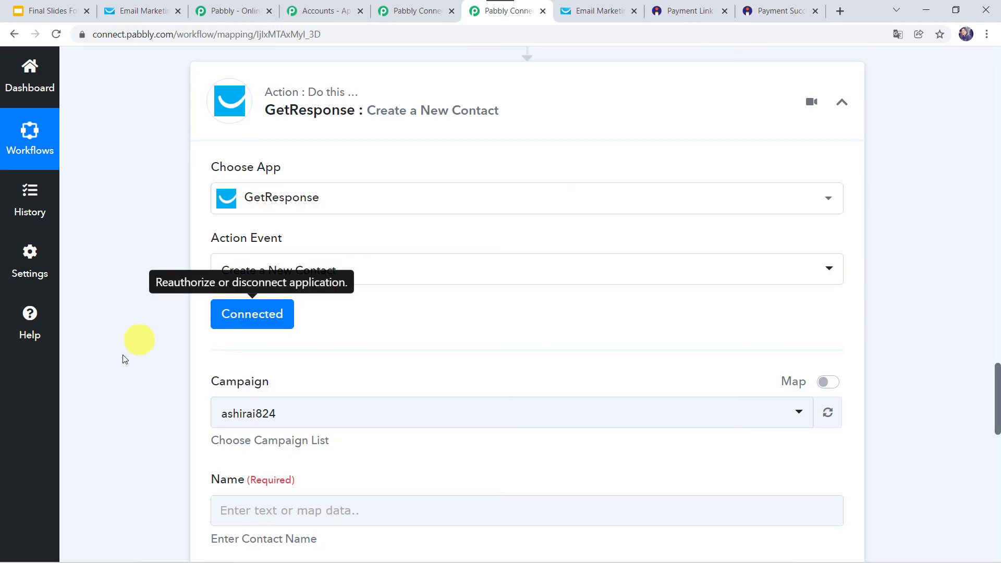
pyautogui.scroll(-4, 145, 411)
pyautogui.click(271, 208)
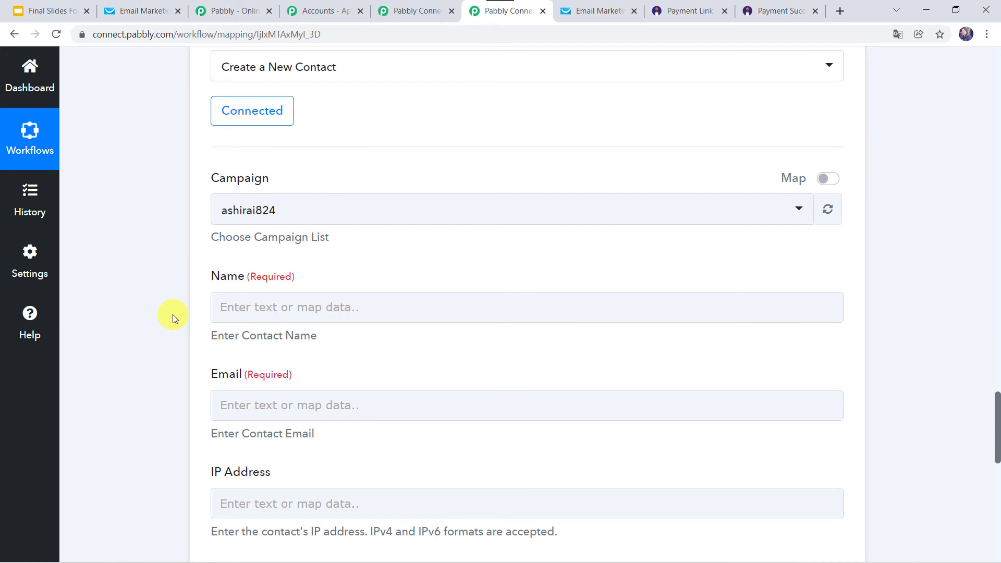
pyautogui.scroll(15, 169, 320)
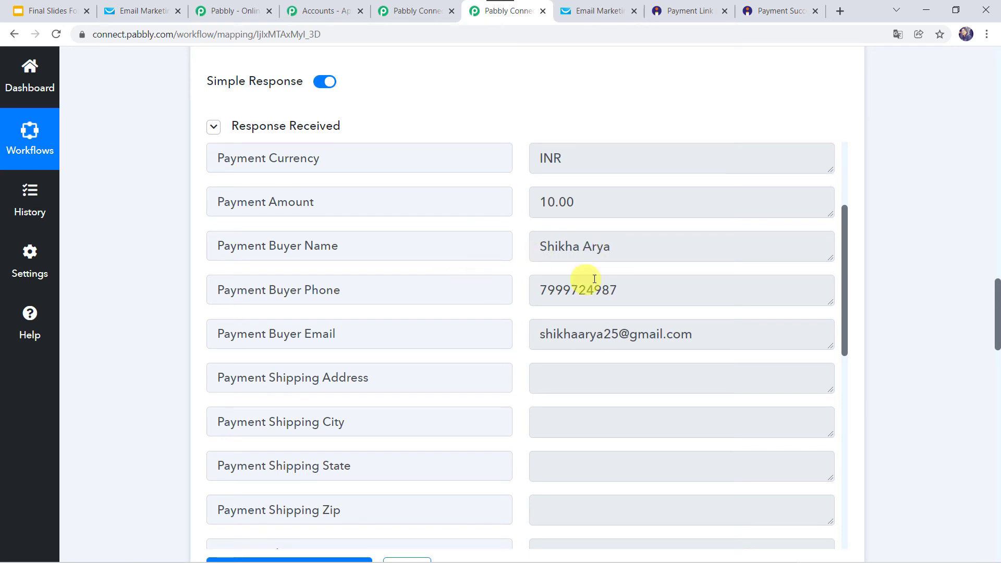
pyautogui.scroll(-10, 152, 501)
pyautogui.scroll(-5, 153, 501)
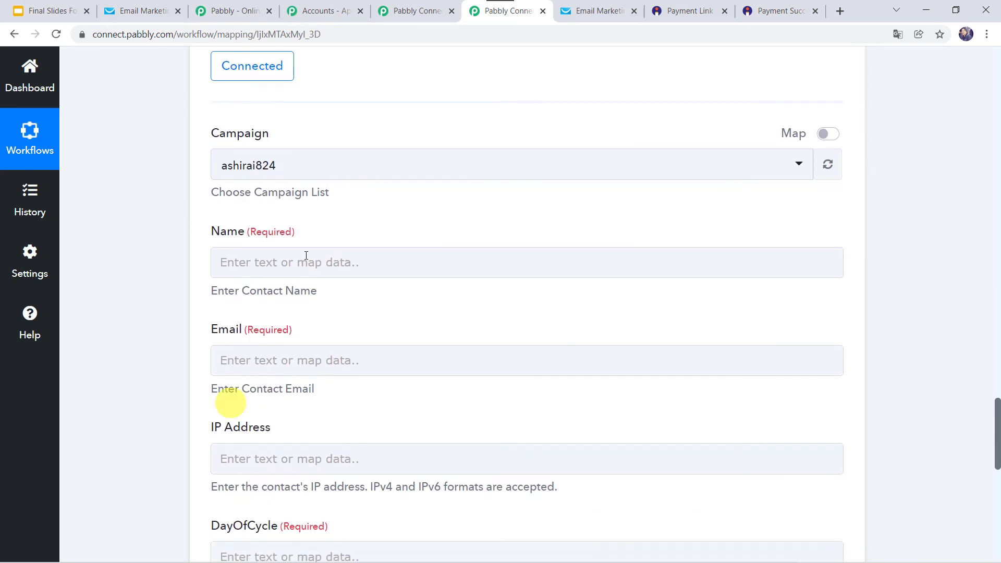
# - Map the contact Name and Email fields to Payment Buyer Name and Payment Buyer Email
pyautogui.click(260, 256)
pyautogui.click(332, 427)
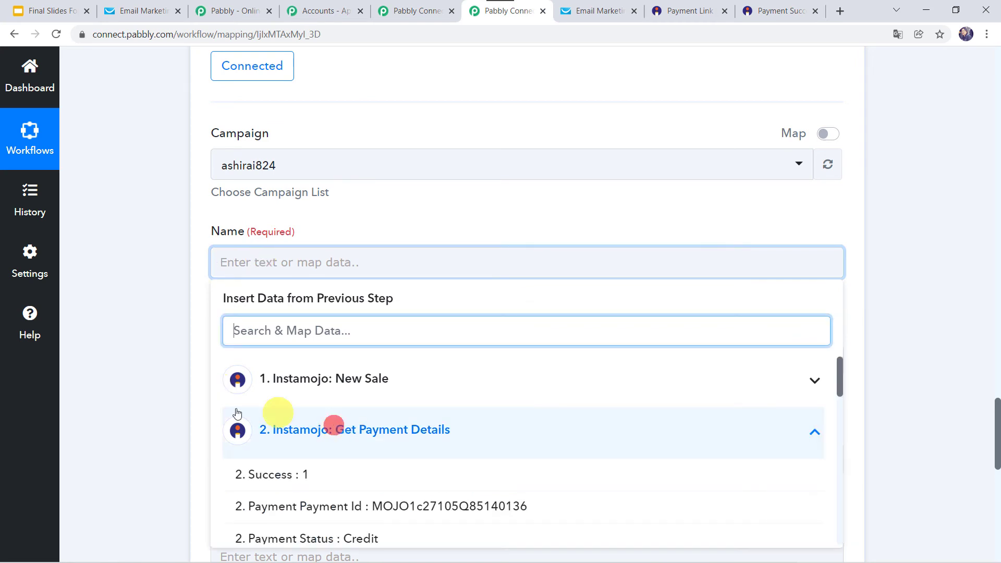
pyautogui.scroll(-4, 138, 432)
pyautogui.click(311, 438)
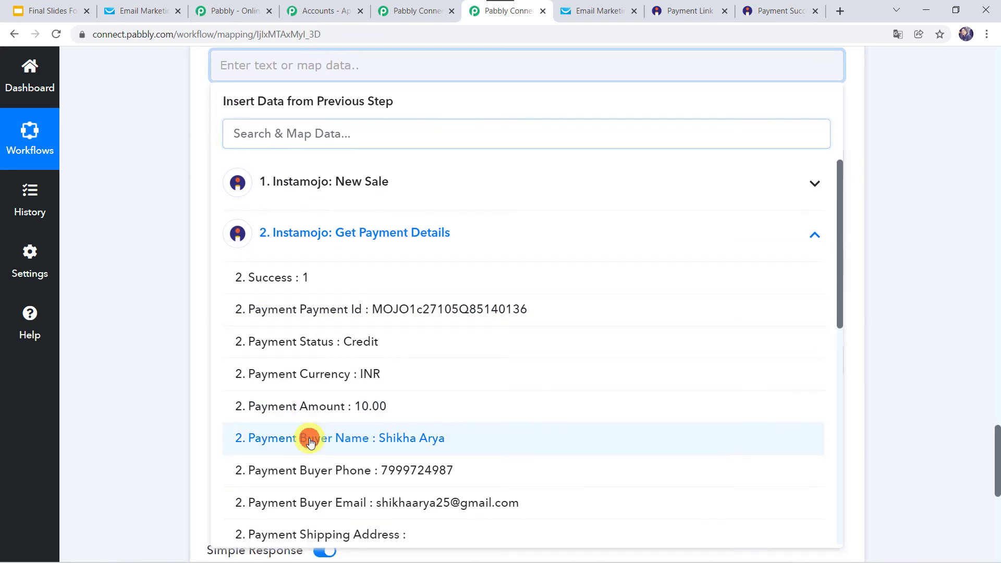
pyautogui.click(134, 343)
pyautogui.click(240, 173)
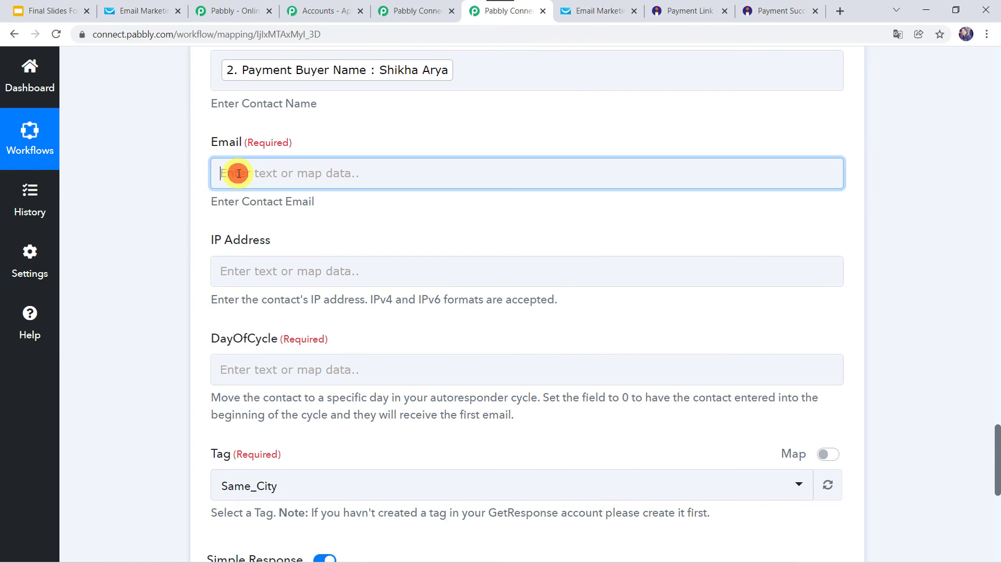
pyautogui.click(319, 339)
pyautogui.scroll(-3, 319, 518)
pyautogui.click(321, 415)
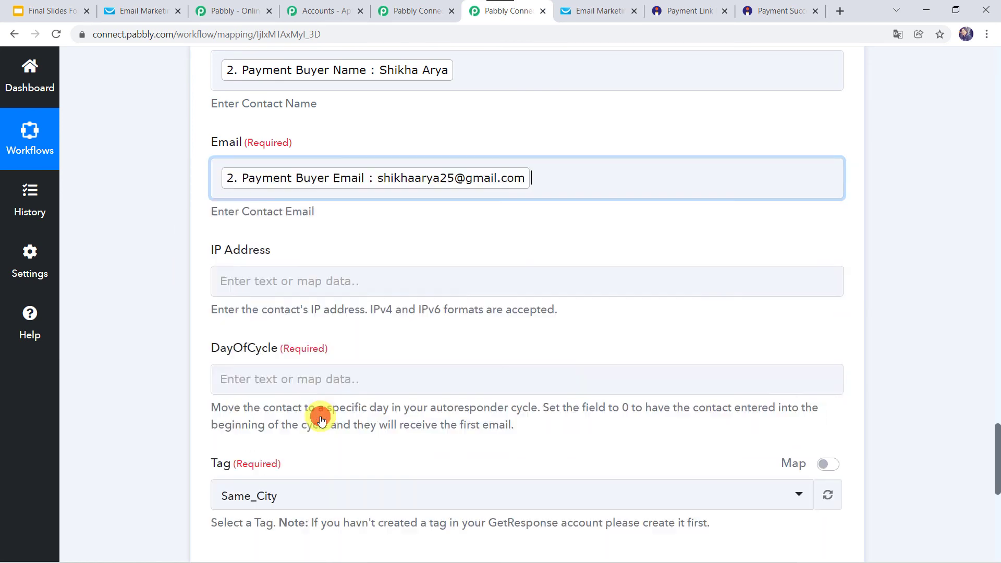
pyautogui.click(156, 380)
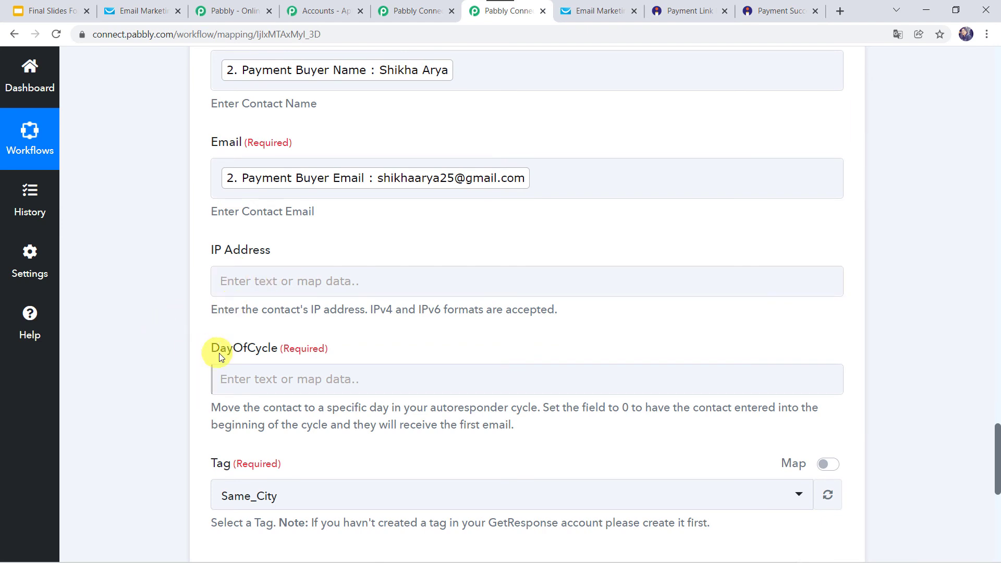
# - Leave IP Address empty and enter 0 in the DayOfCycle field
pyautogui.scroll(-2, 133, 368)
pyautogui.click(261, 154)
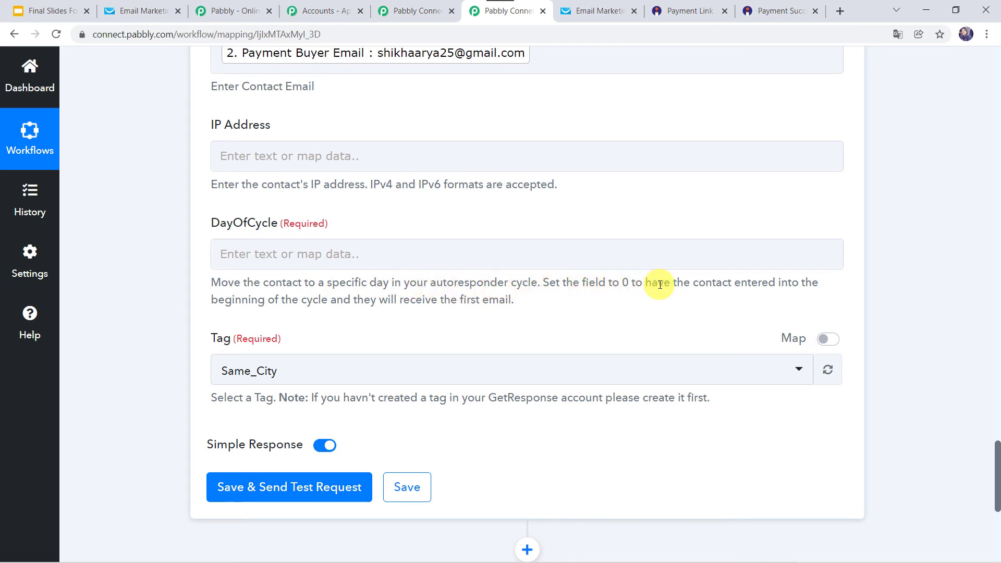
pyautogui.click(443, 265)
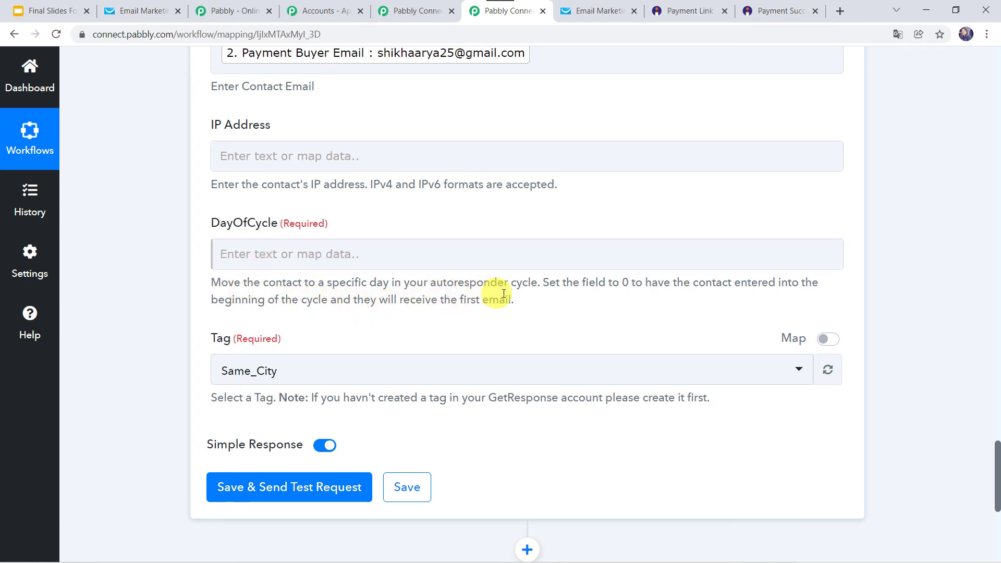
pyautogui.click(390, 255)
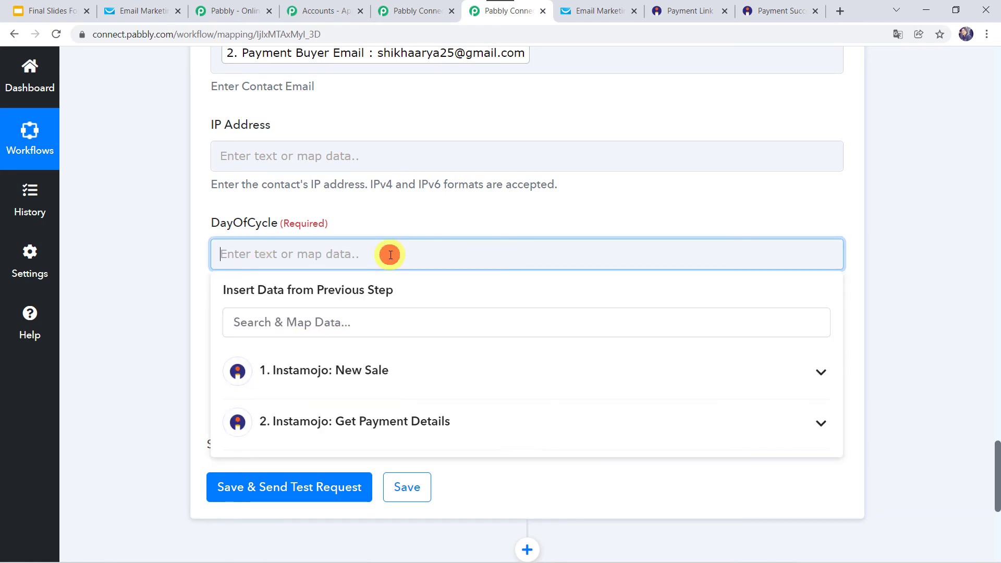
pyautogui.write('0')
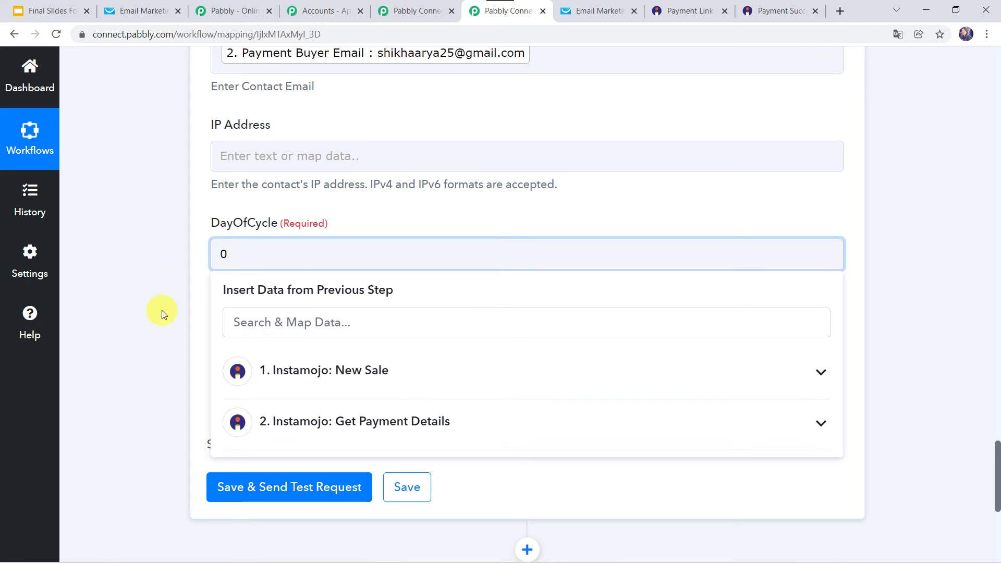
pyautogui.click(162, 311)
pyautogui.scroll(-1, 162, 311)
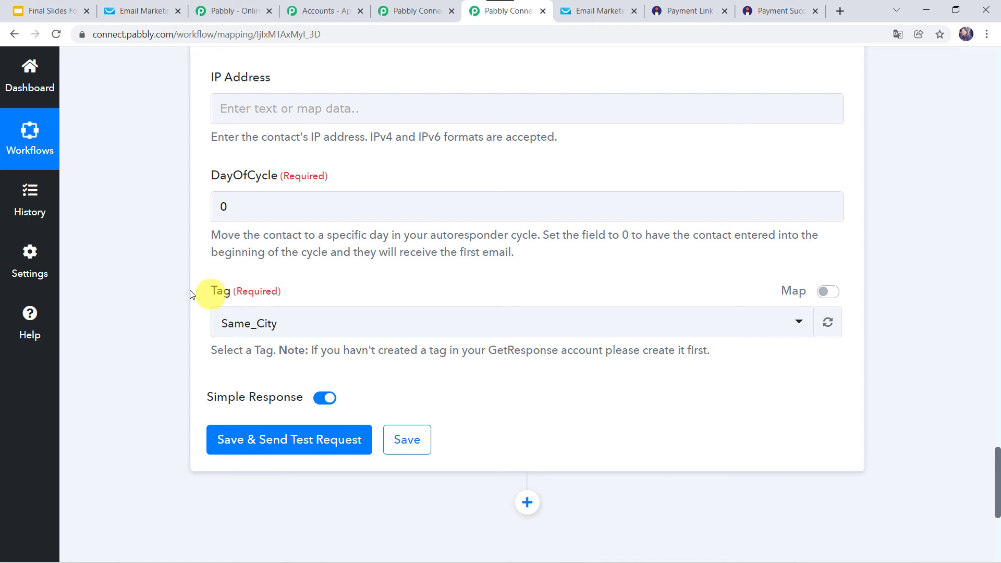
pyautogui.click(142, 8)
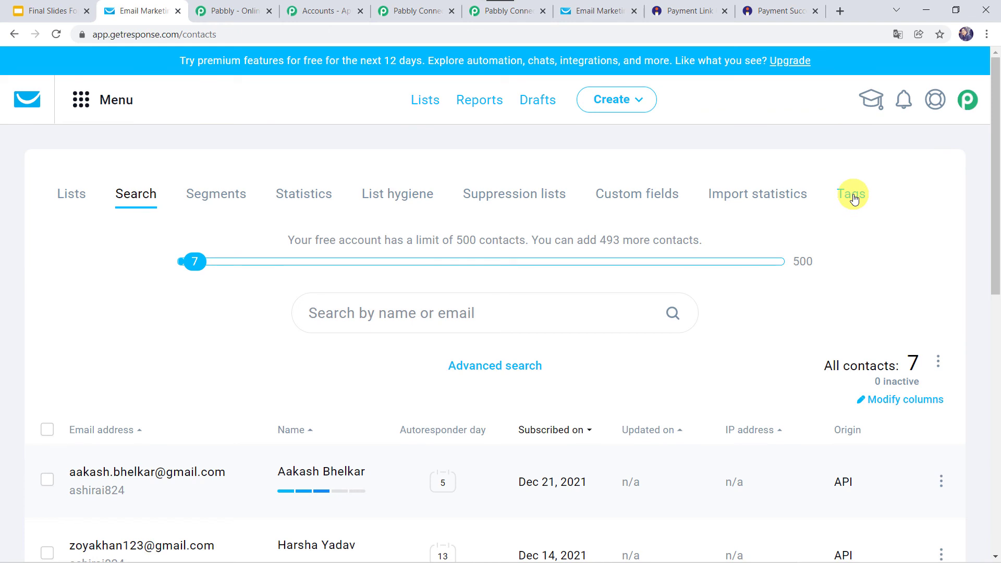
pyautogui.click(852, 197)
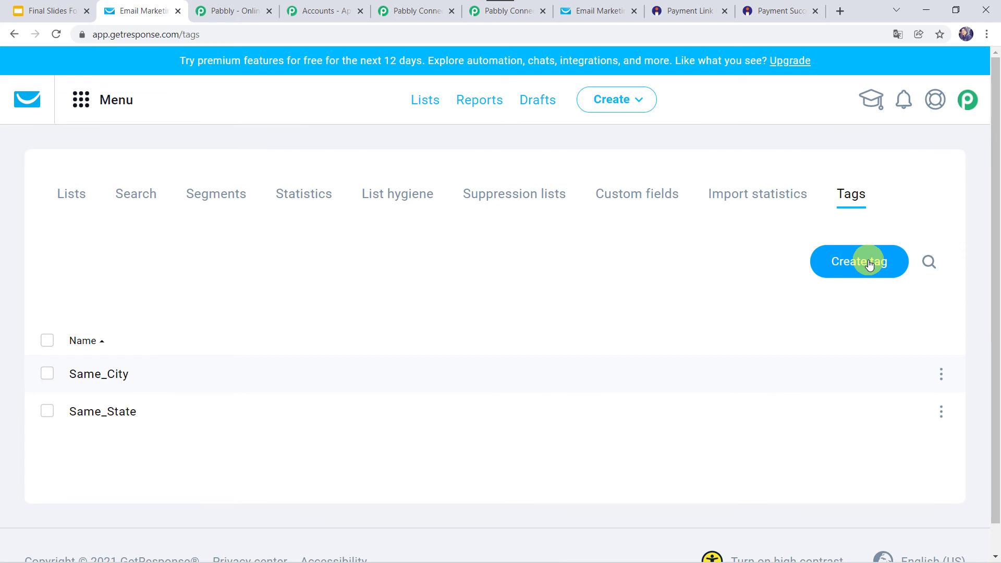
pyautogui.click(513, 11)
pyautogui.click(259, 323)
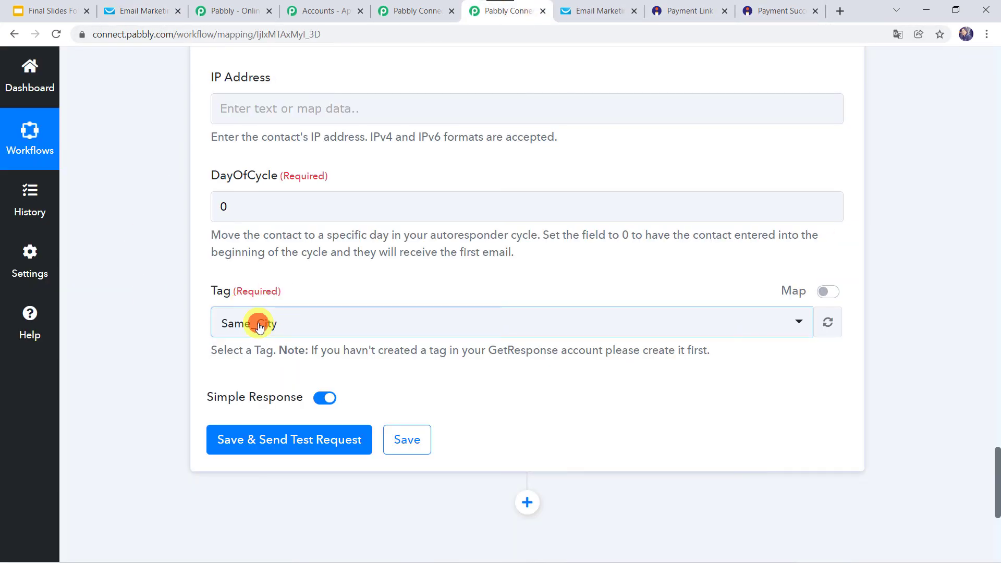
# - Switch the contact tag to Same_State and send a test request, which returns status 202
pyautogui.click(286, 422)
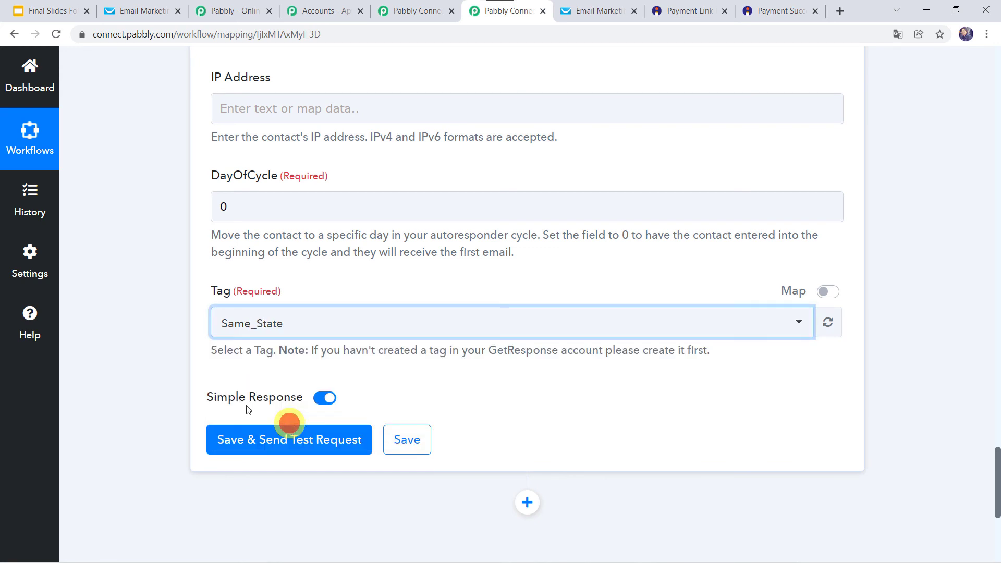
pyautogui.click(290, 442)
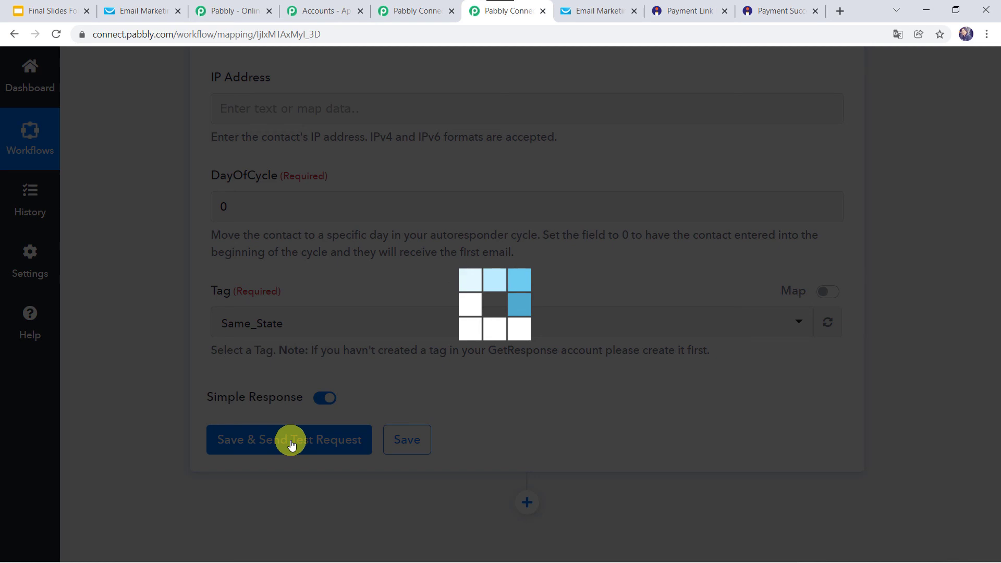
pyautogui.scroll(-4, 107, 435)
pyautogui.scroll(-1, 107, 436)
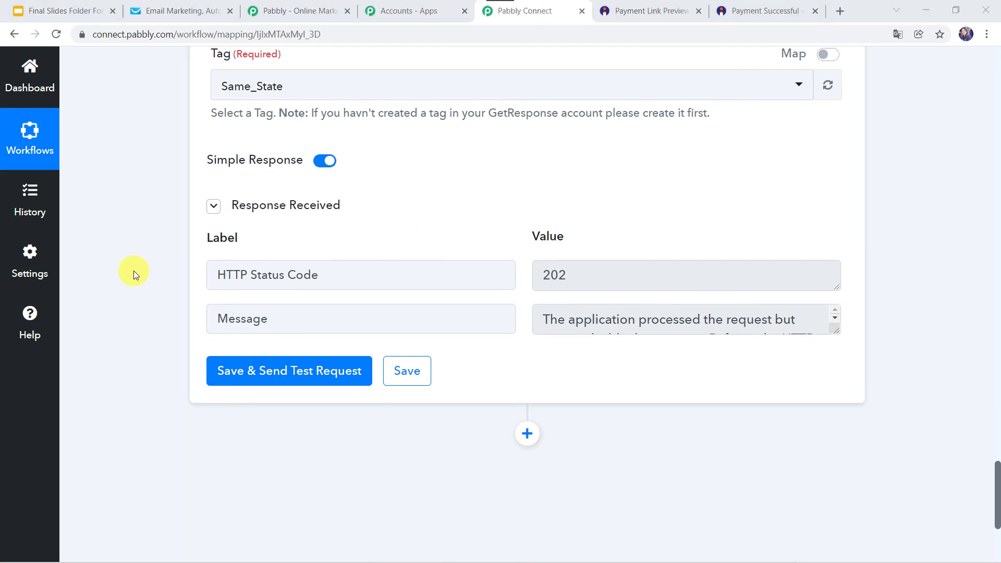
# - Confirm the test buyer is listed in GetResponse contacts, then save the Pabbly GetResponse step
pyautogui.click(189, 17)
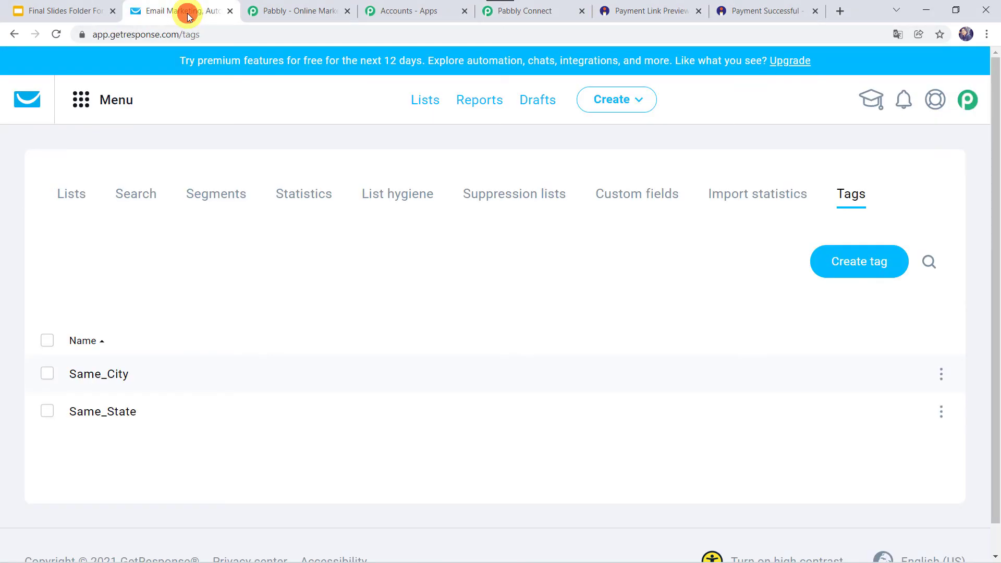
pyautogui.click(140, 205)
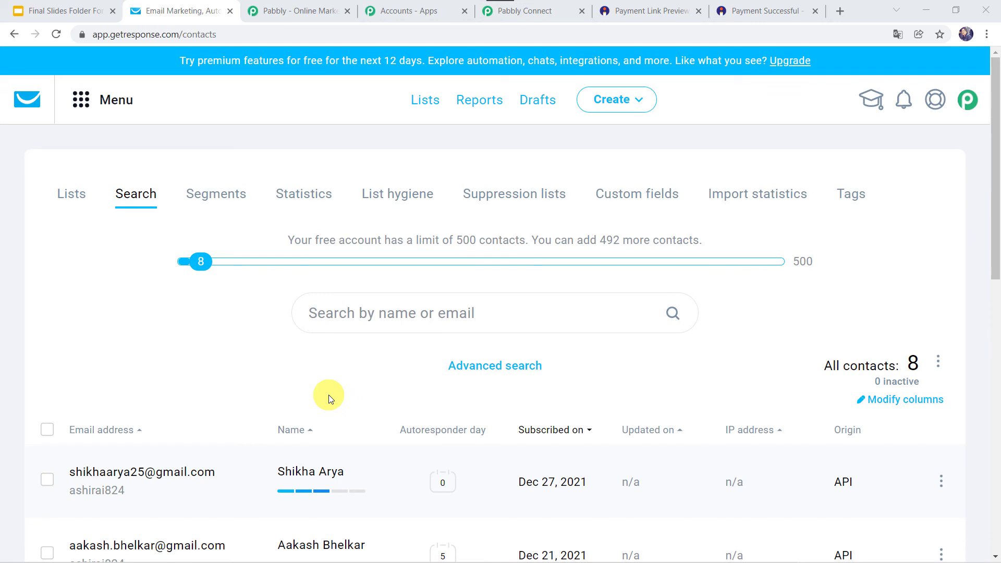
pyautogui.click(553, 12)
pyautogui.click(402, 371)
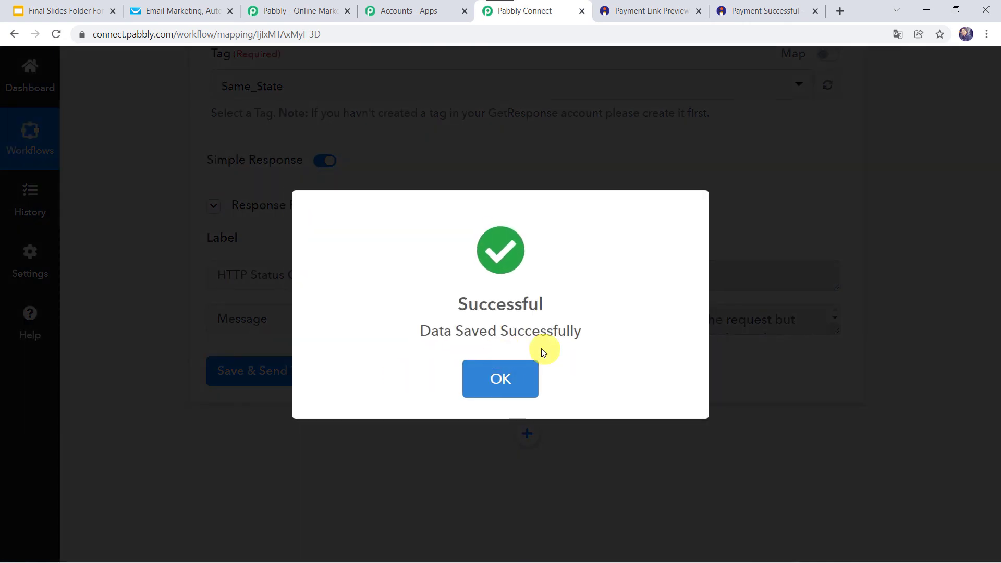
# - Close the 'Data Saved Successfully' message and return to the 8-contact GetResponse list
pyautogui.click(518, 358)
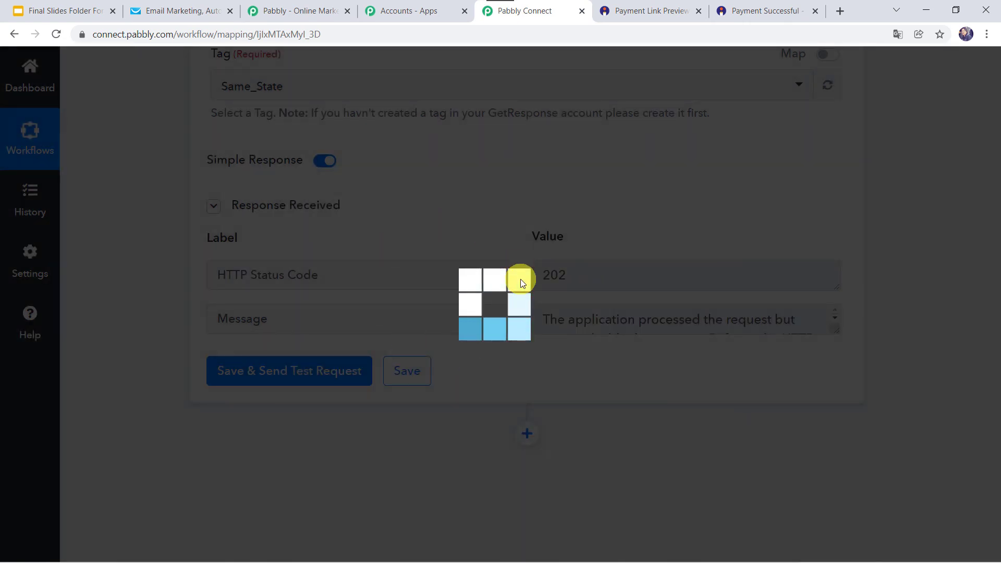
pyautogui.scroll(3, 129, 342)
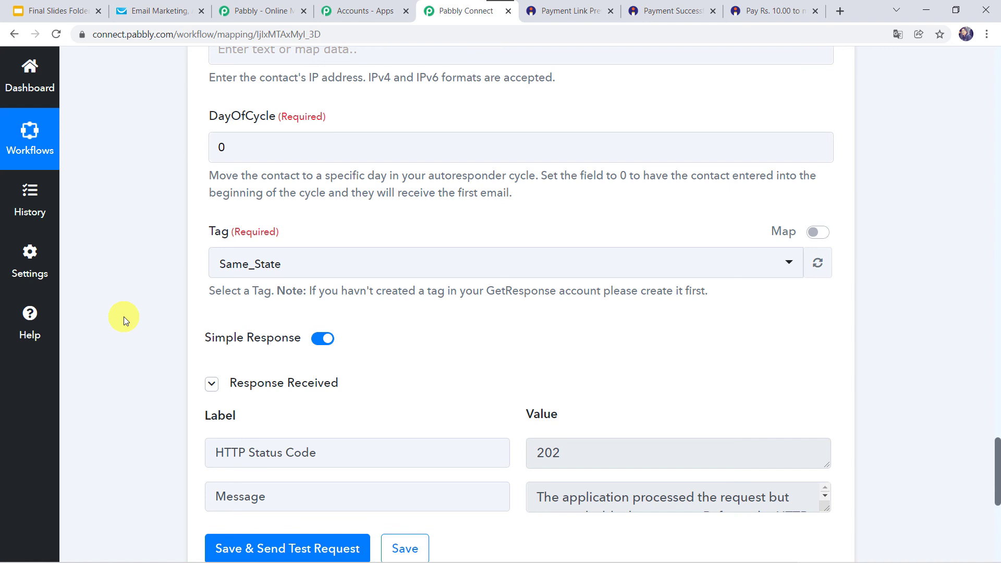
pyautogui.click(147, 10)
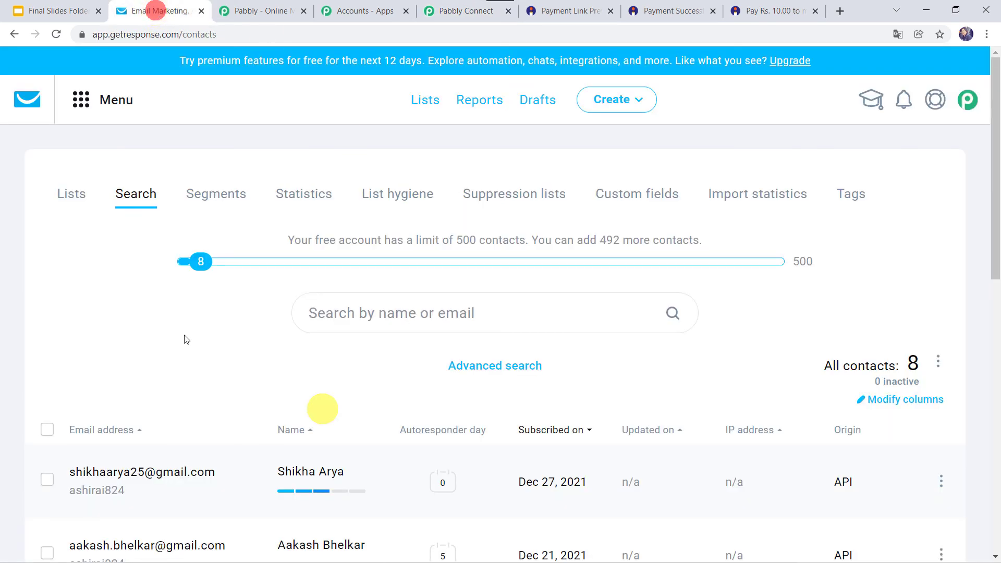
# - Pay ₹10 on the Management Book Purchase link with a test buyer's name, email and phone
pyautogui.click(758, 4)
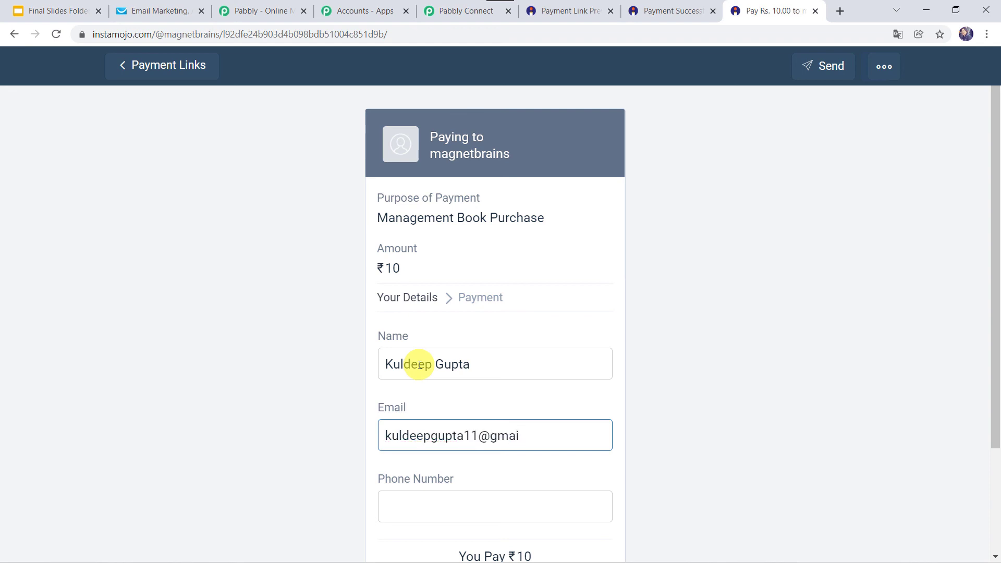
pyautogui.press('Tab')
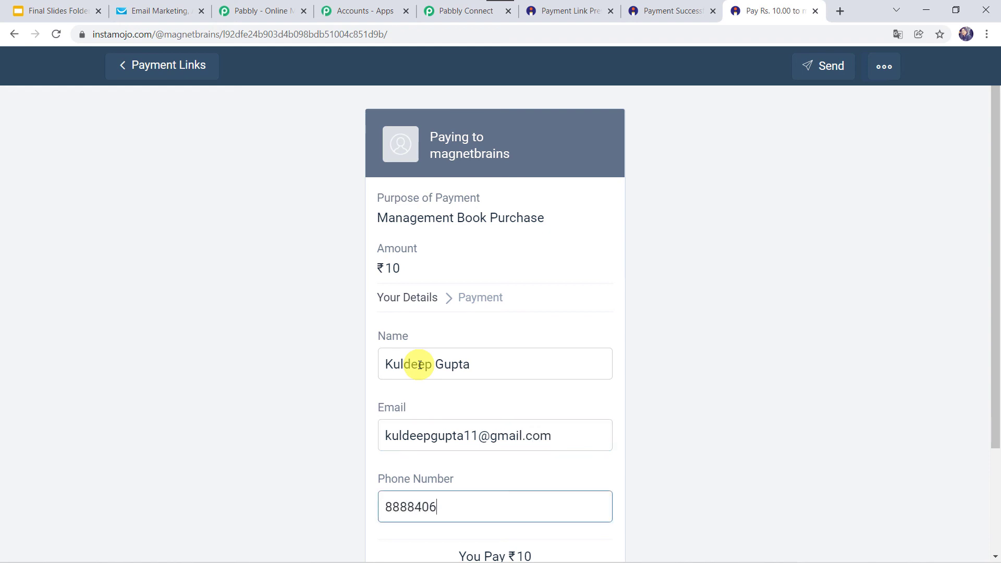
pyautogui.scroll(-3, 420, 365)
pyautogui.click(437, 476)
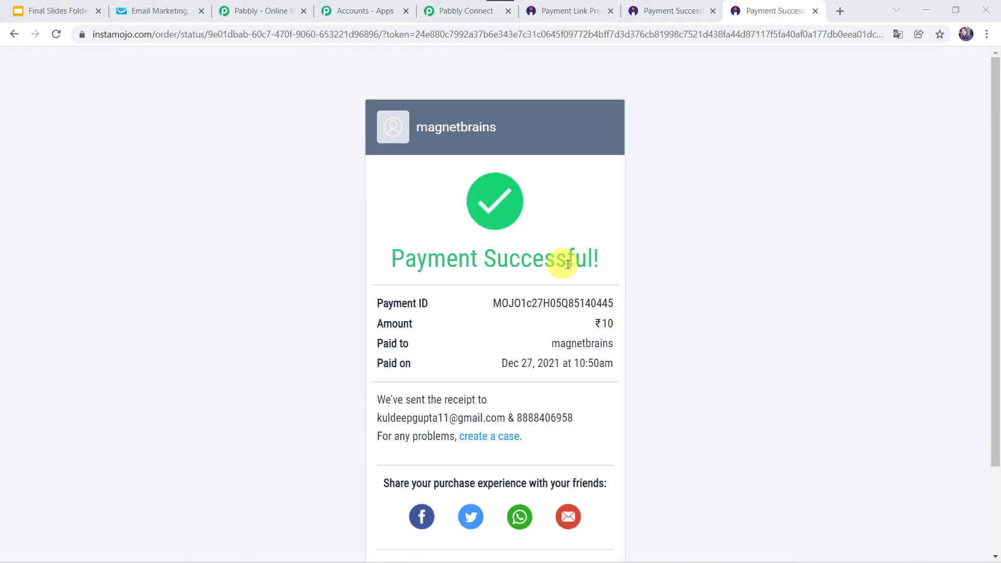
pyautogui.scroll(-2, 495, 286)
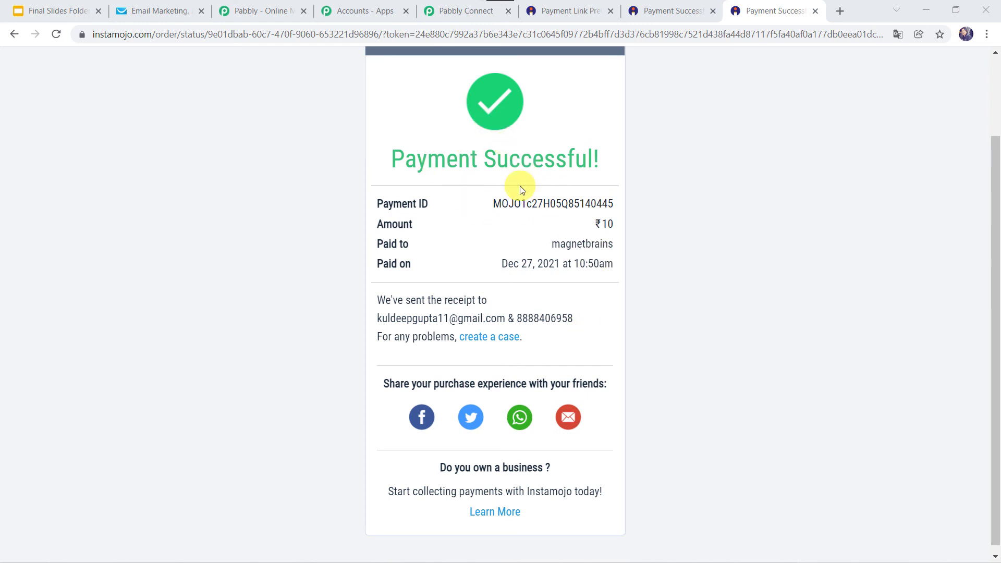
pyautogui.click(159, 12)
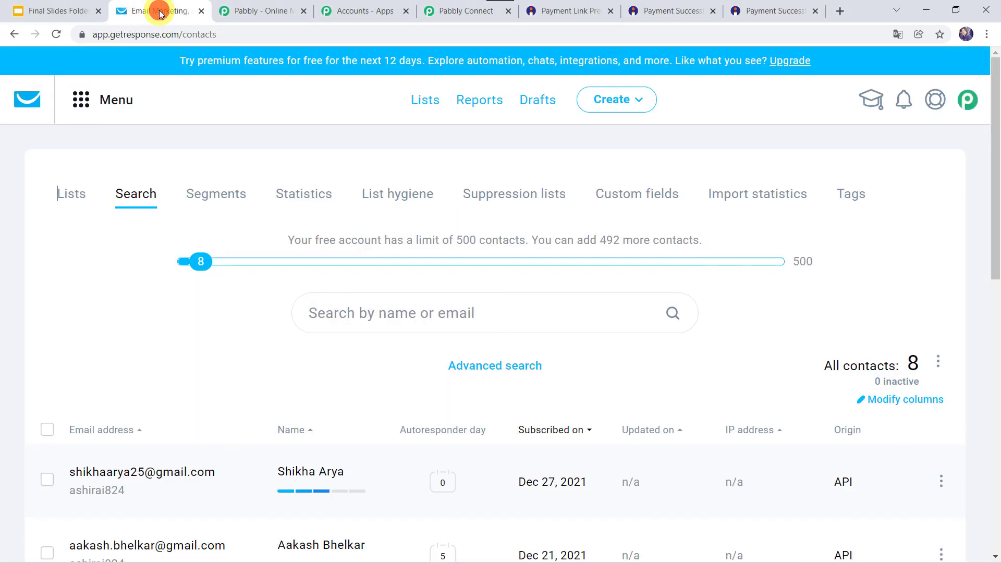
# - Reload GetResponse contacts to see the new buyer raise the total to 9, then return to Pabbly
pyautogui.click(56, 35)
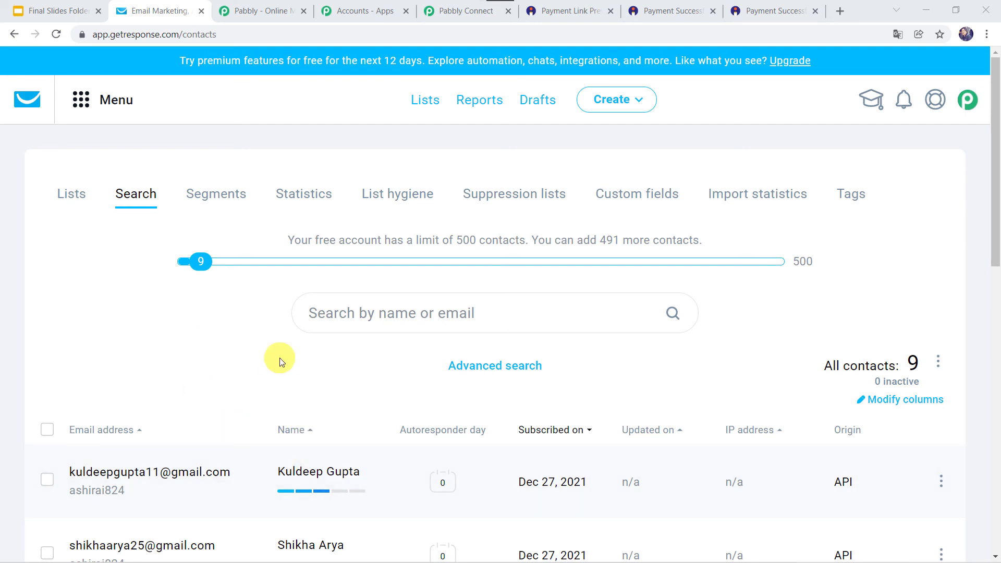
pyautogui.click(459, 10)
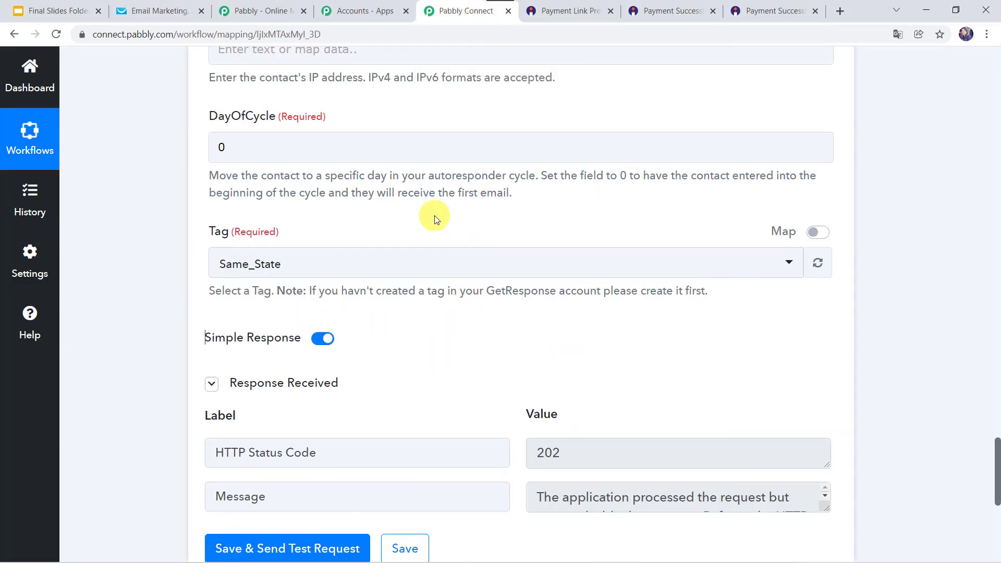
# - Collapse the GetResponse, Get Payment Details and New Sale steps to view the whole workflow
pyautogui.scroll(15, 433, 217)
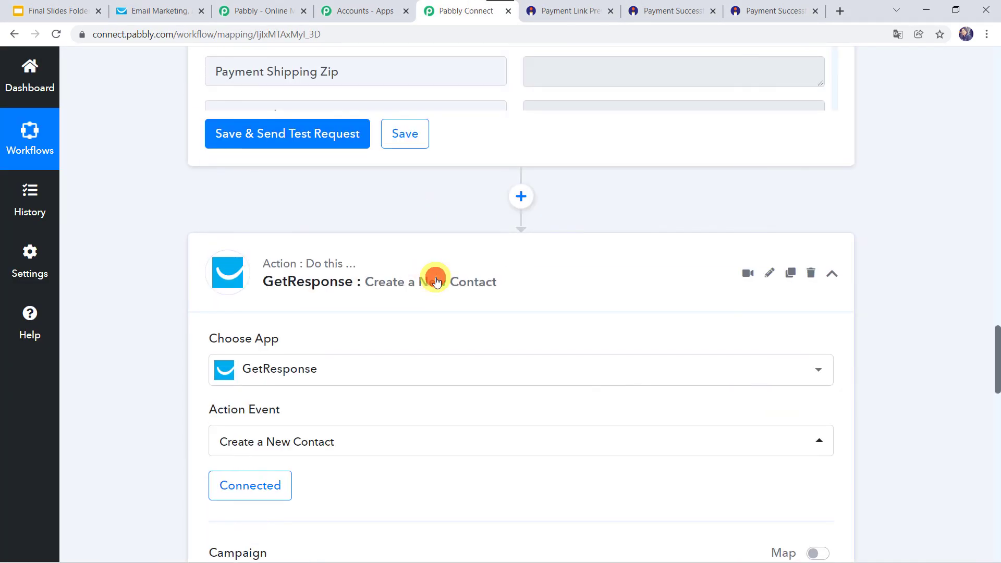
pyautogui.click(436, 277)
pyautogui.scroll(10, 436, 279)
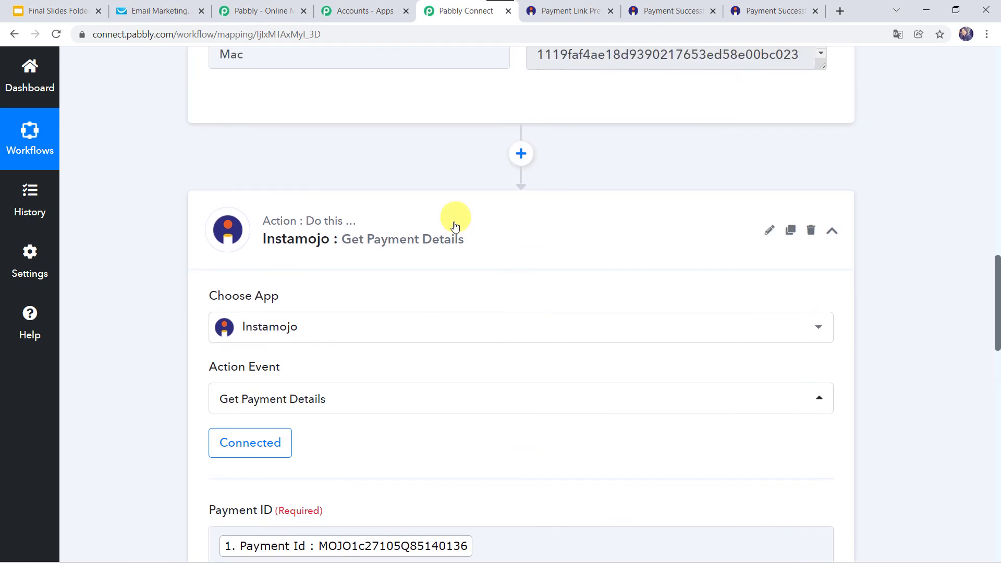
pyautogui.click(454, 221)
pyautogui.scroll(10, 454, 221)
pyautogui.scroll(8, 454, 221)
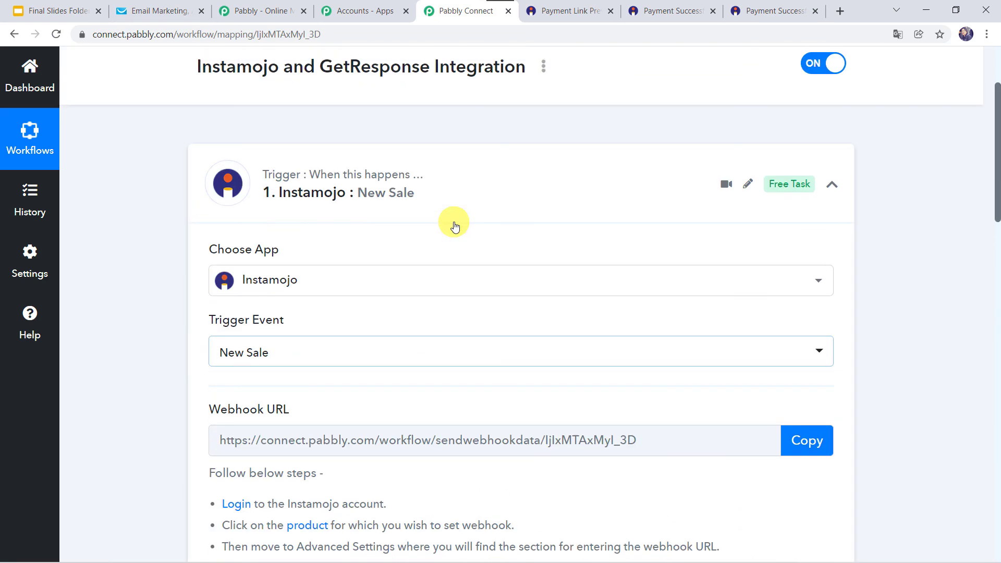
pyautogui.click(448, 189)
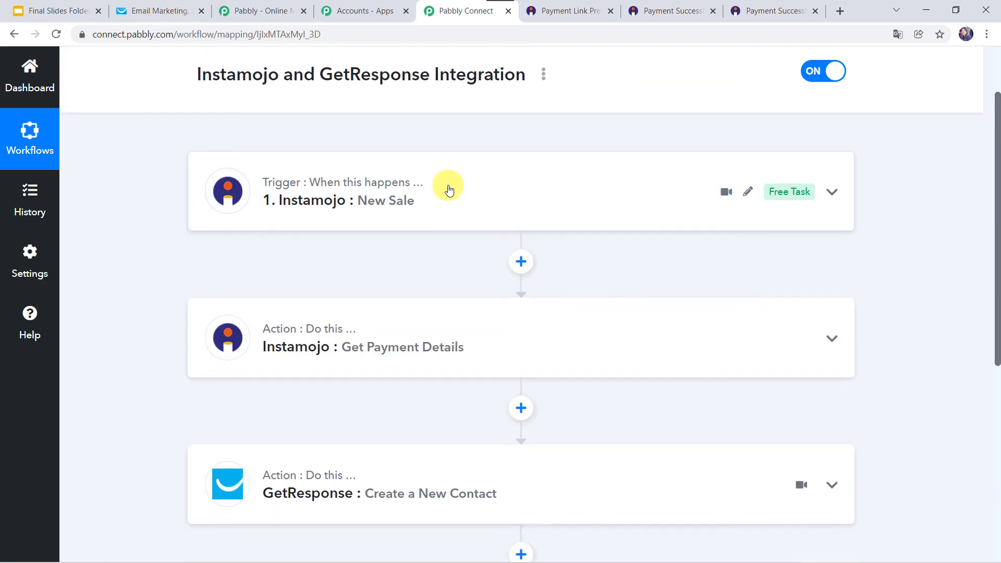
pyautogui.scroll(2, 145, 234)
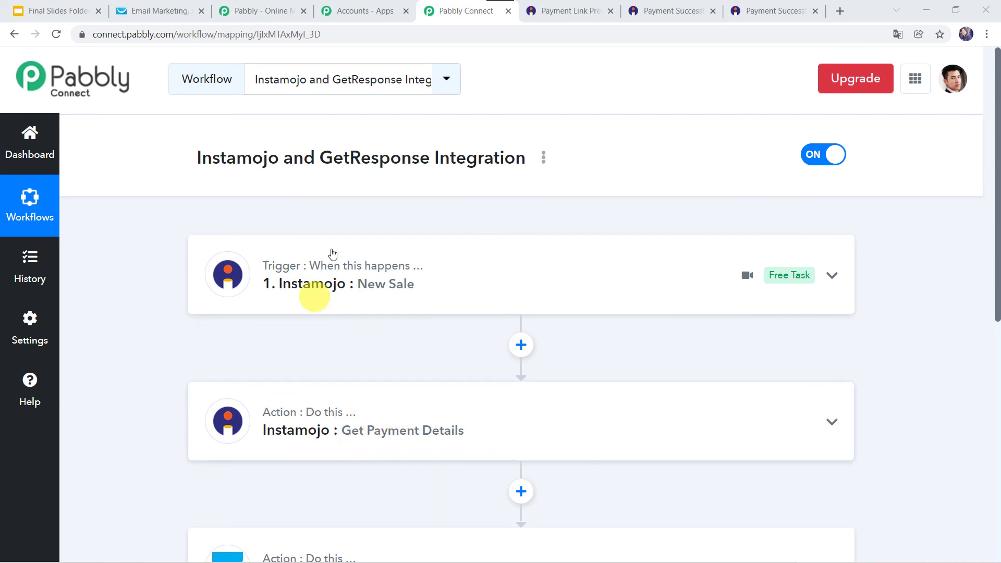
pyautogui.scroll(-2, 133, 461)
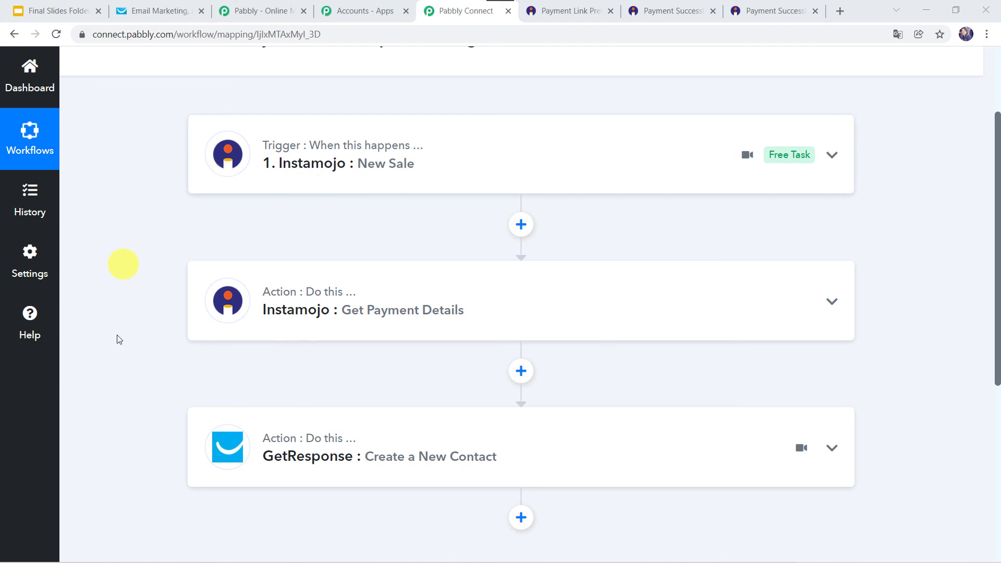
pyautogui.scroll(3, 138, 215)
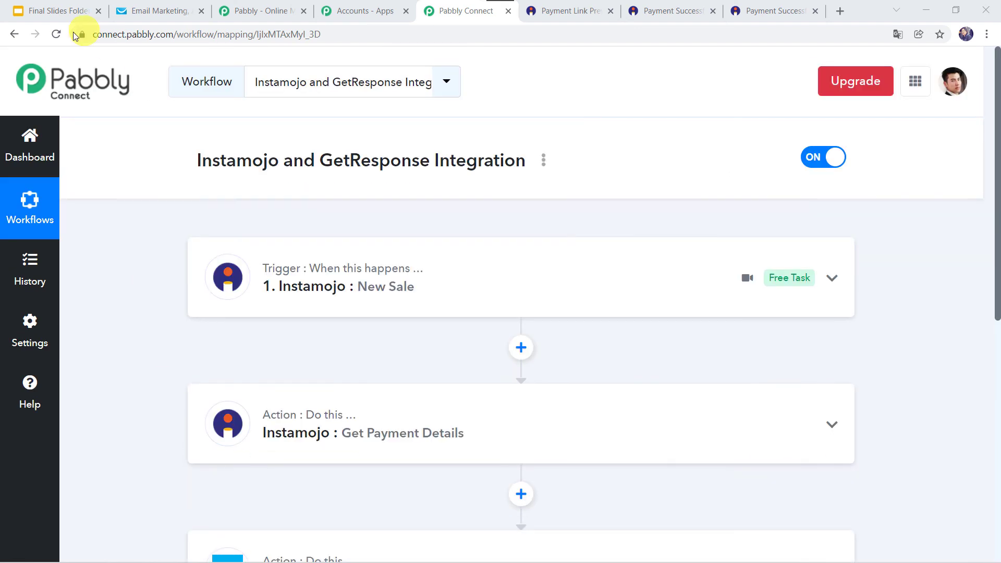